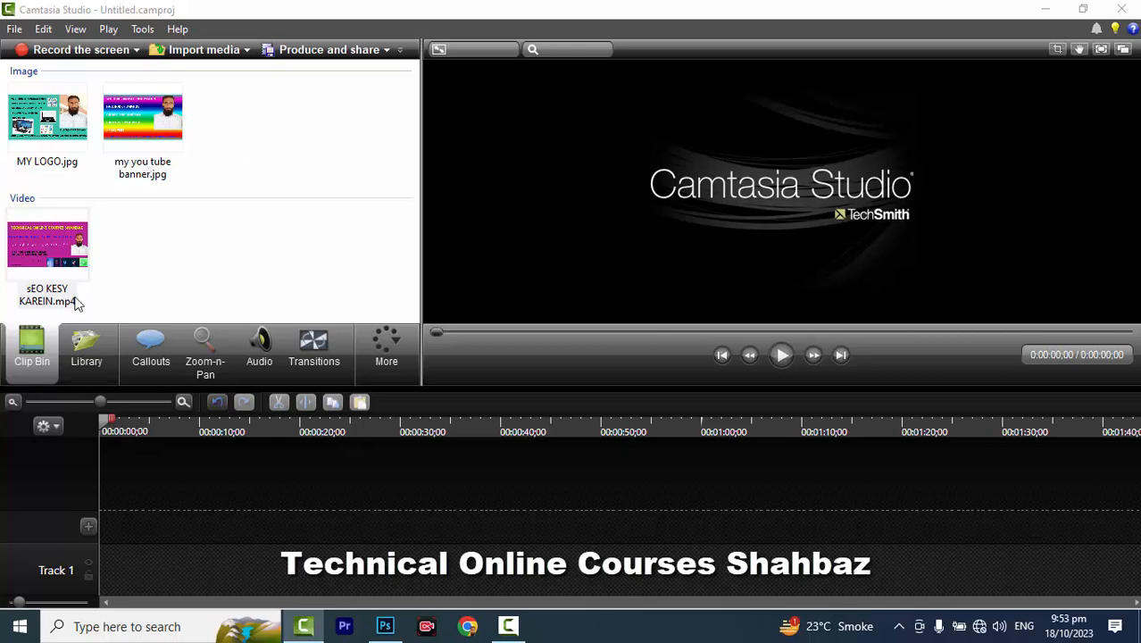
- Preview the Callout - Arrow asset from the Theme - Calling Lights folder in the library
click(71, 356)
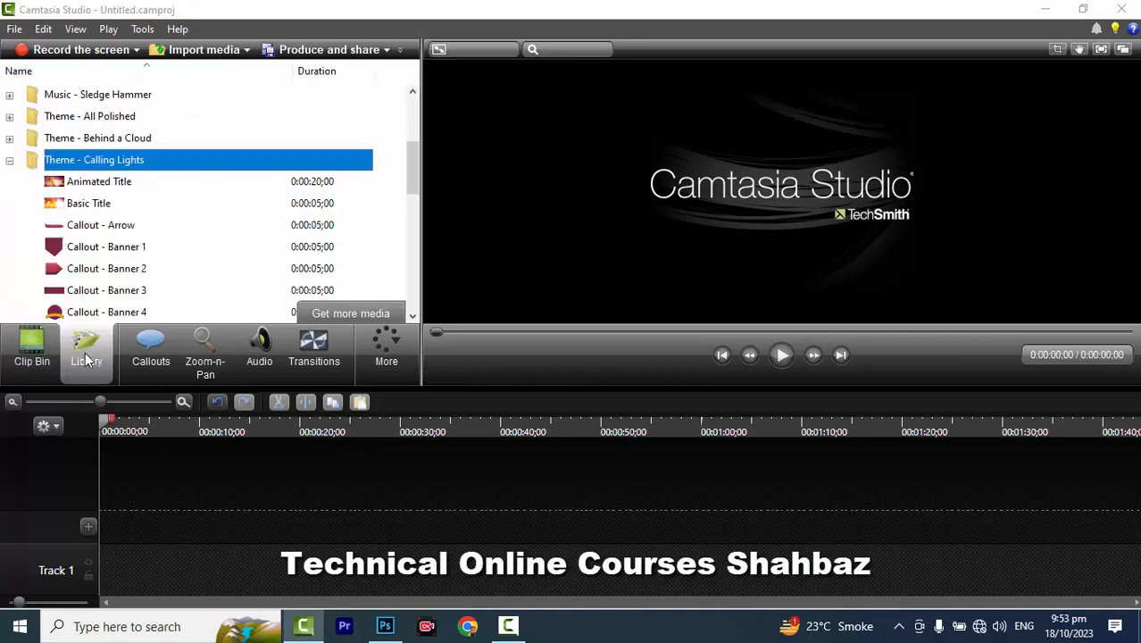
click(36, 352)
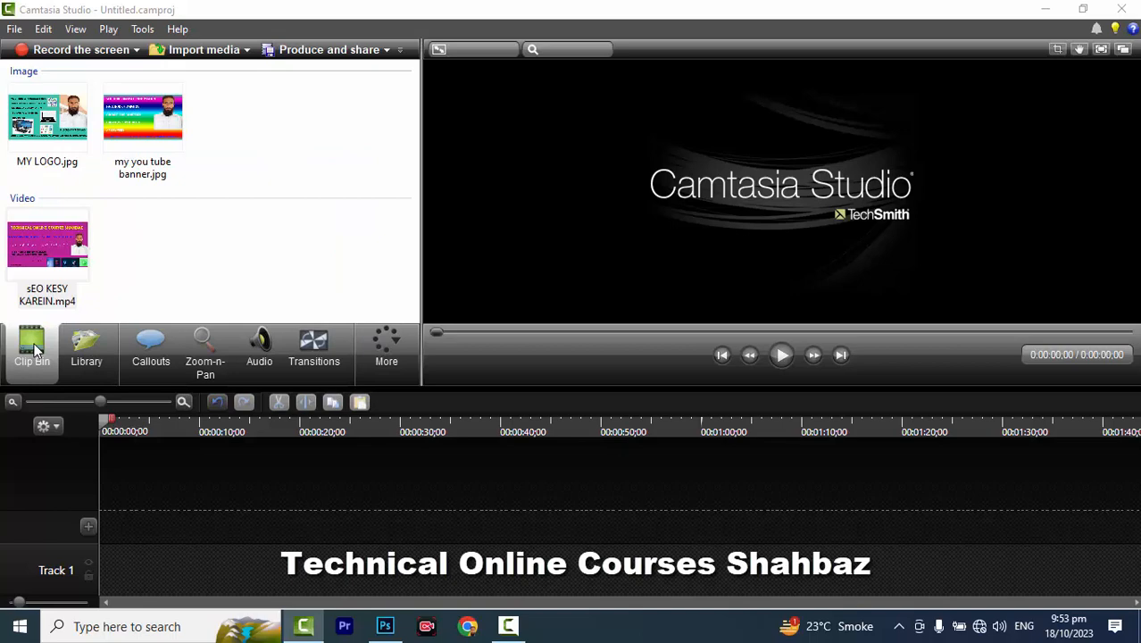
click(86, 353)
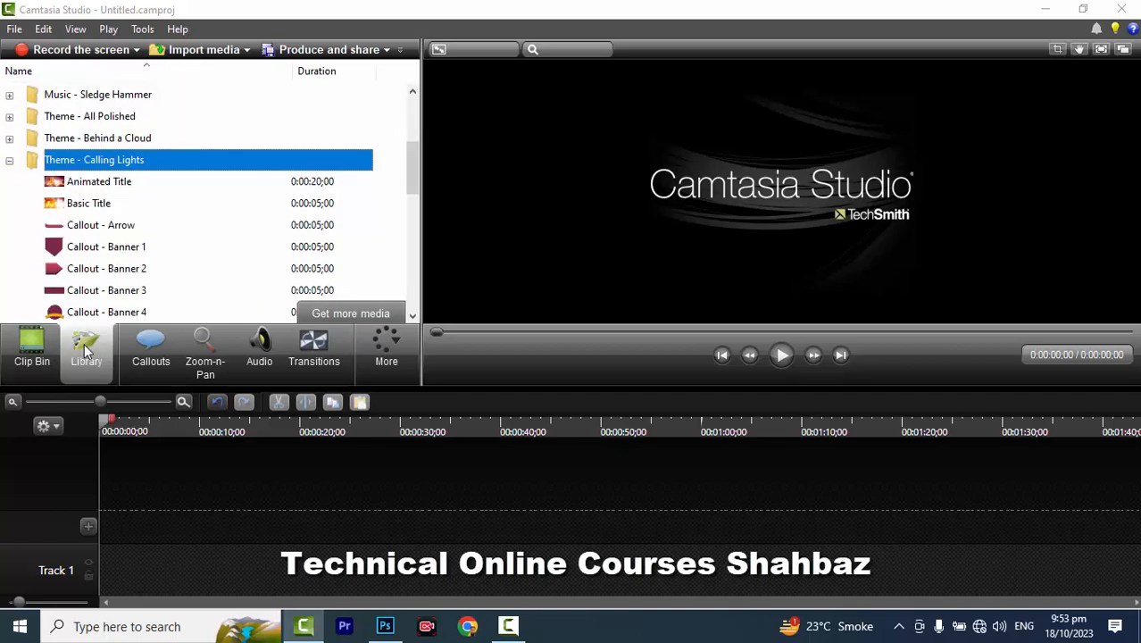
click(114, 186)
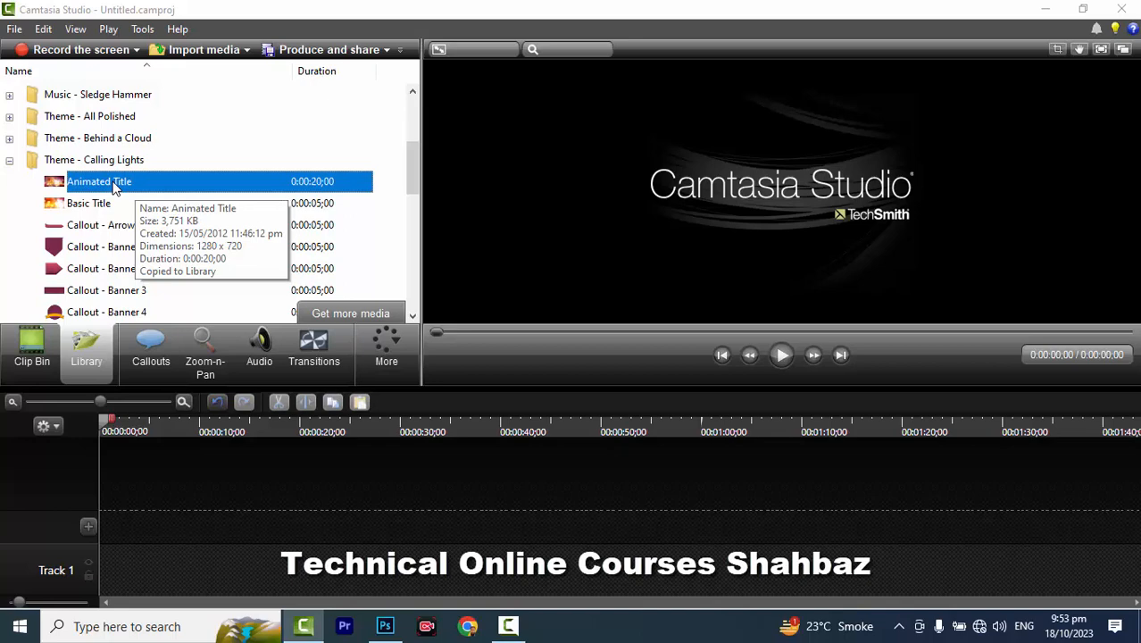
click(96, 206)
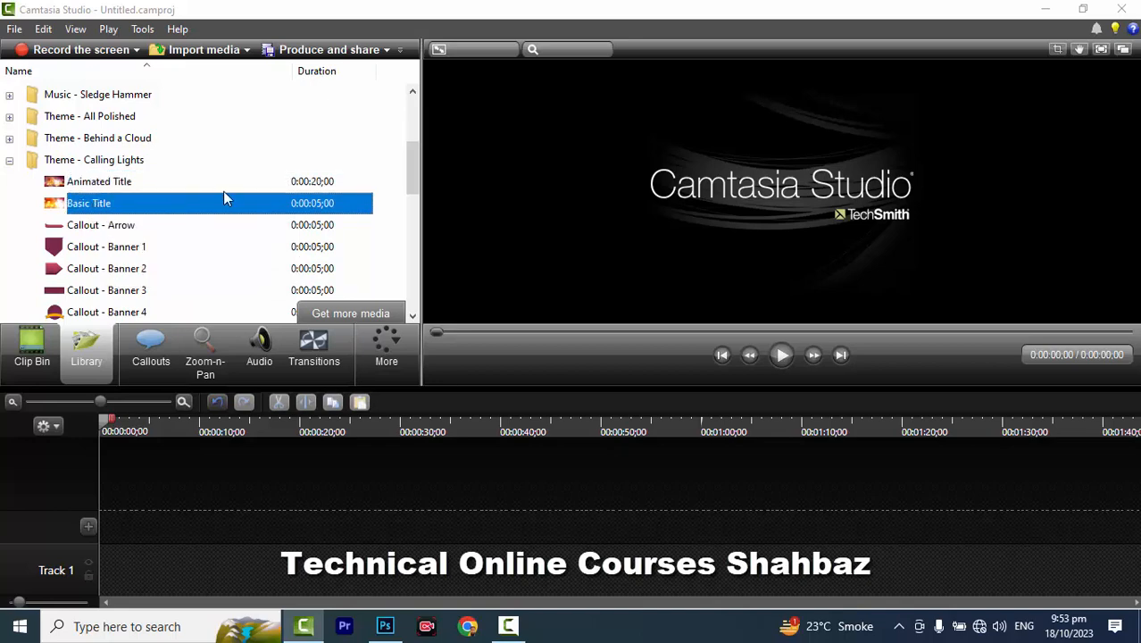
click(103, 227)
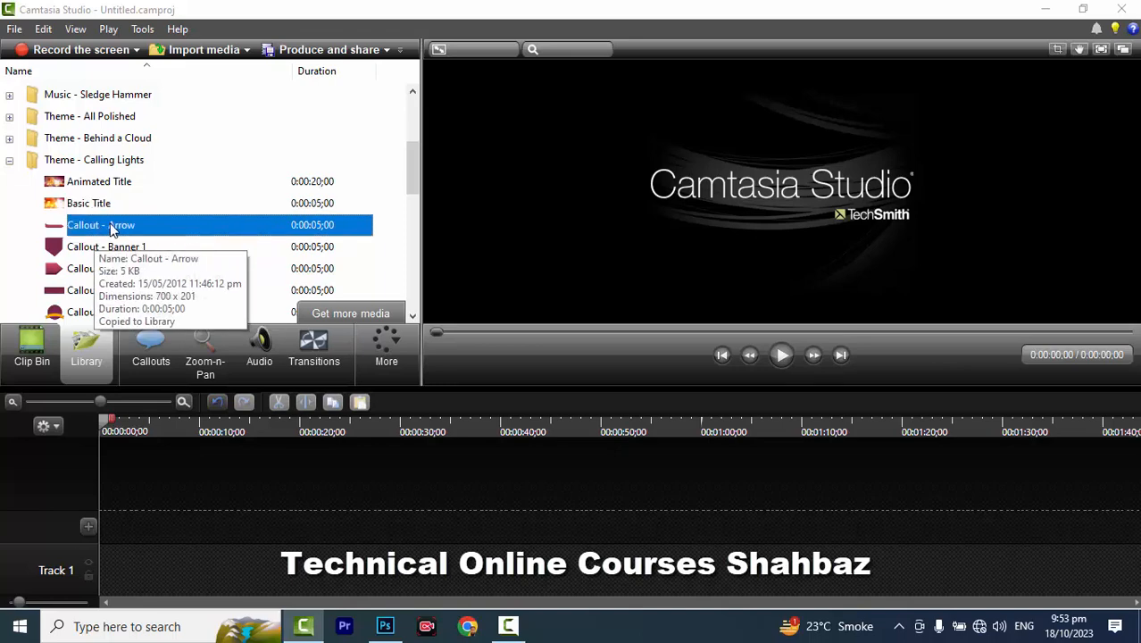
right_click(111, 230)
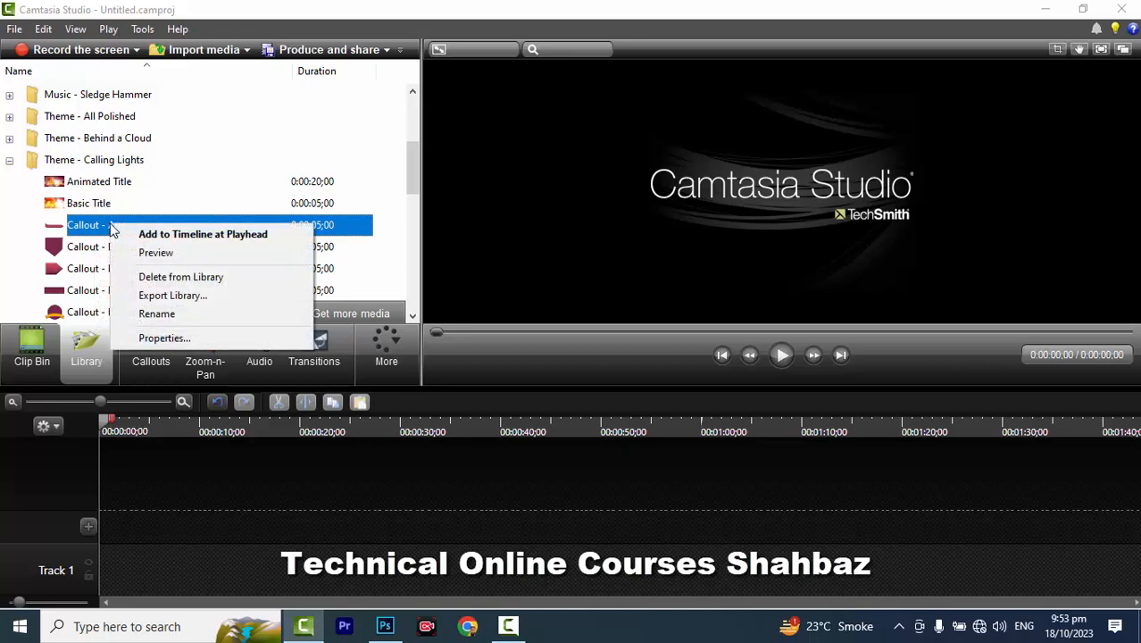
click(175, 254)
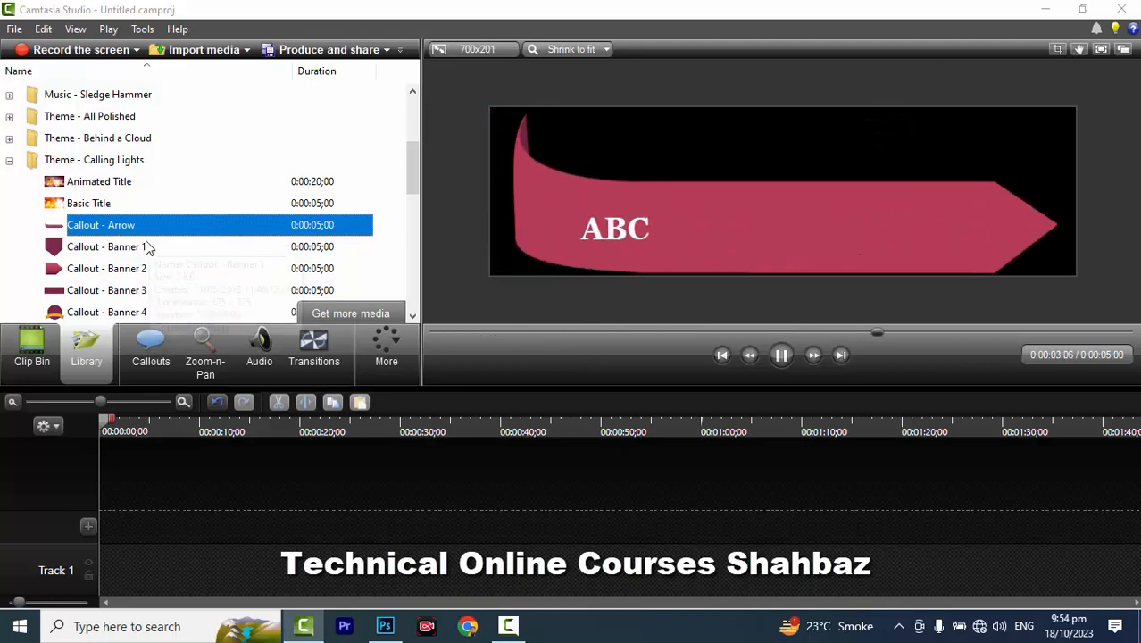
- Preview the Callout - Banner 1 and Callout - Banner 2 assets of the Calling Lights theme
click(137, 247)
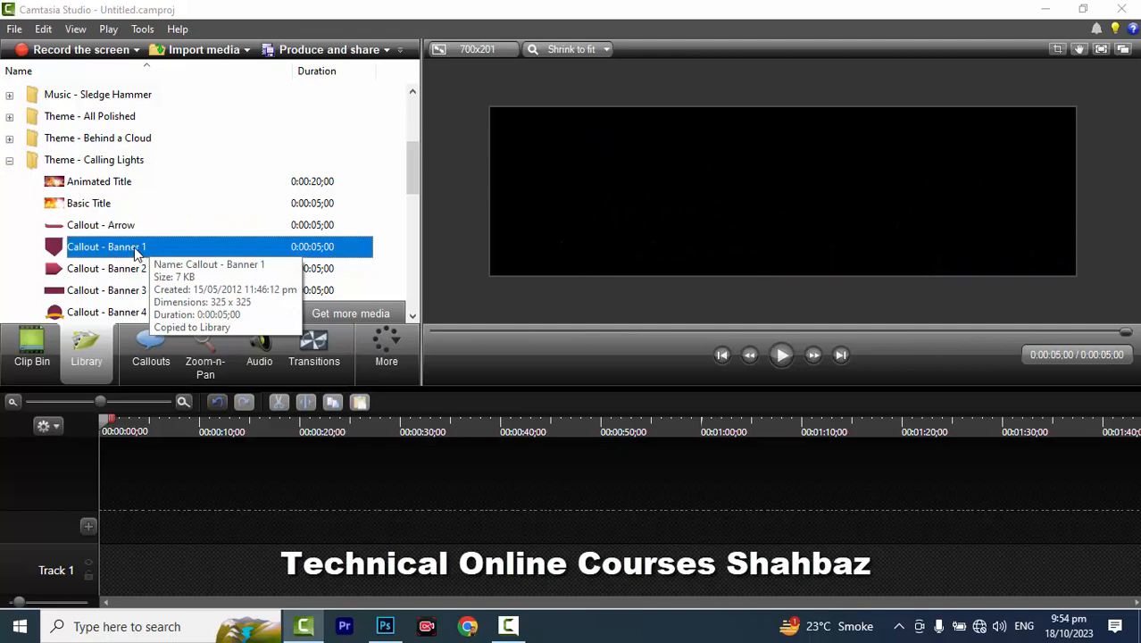
right_click(137, 253)
click(179, 277)
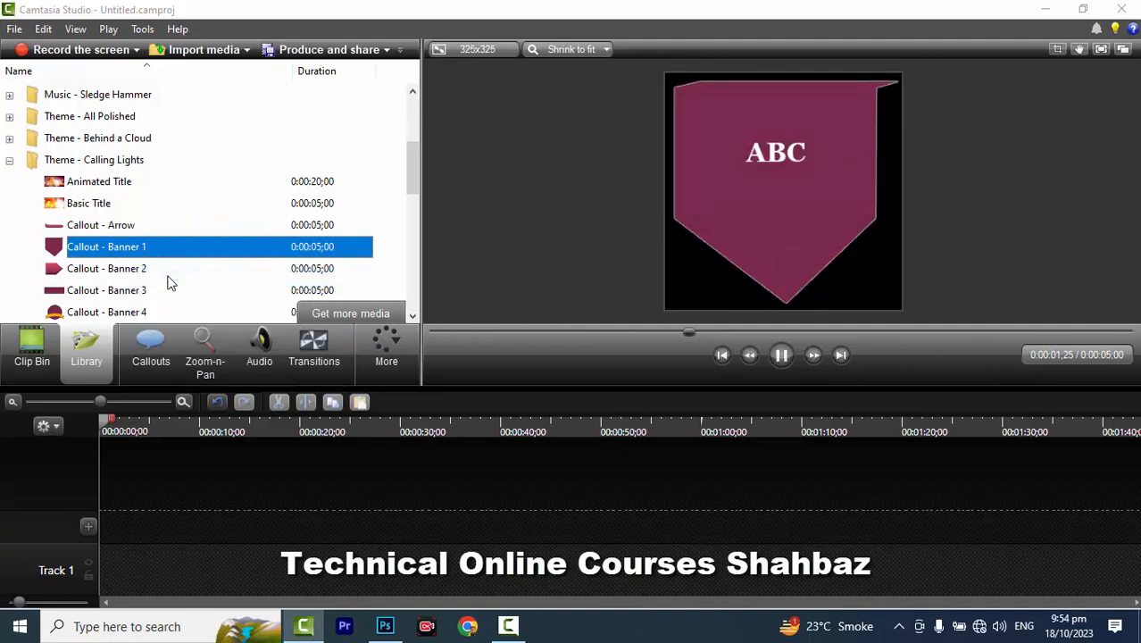
right_click(103, 269)
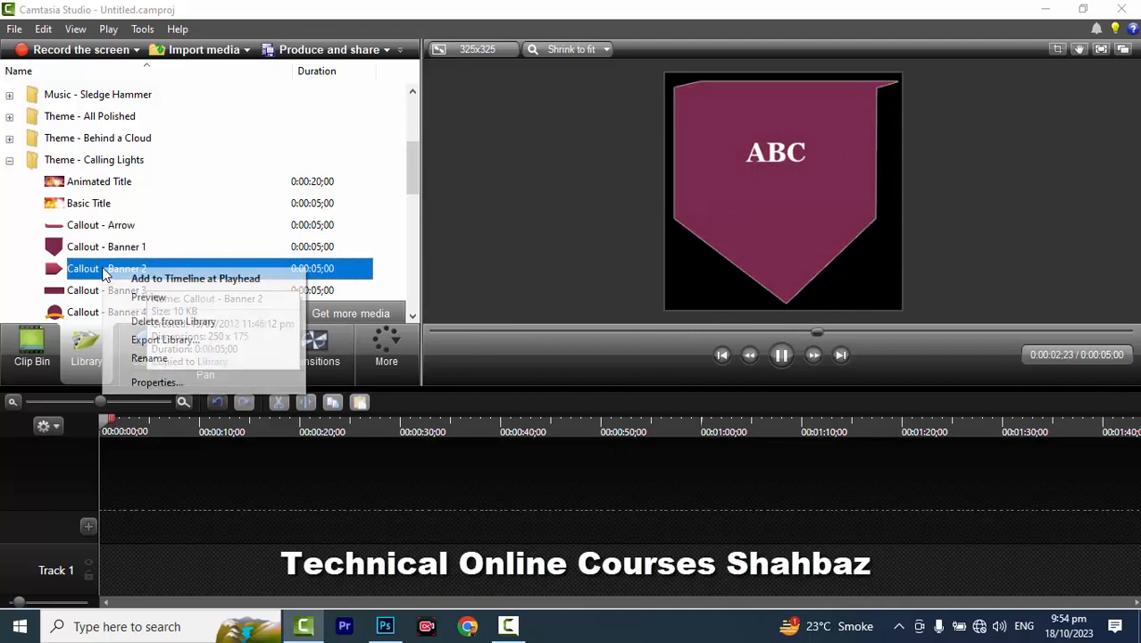
click(144, 296)
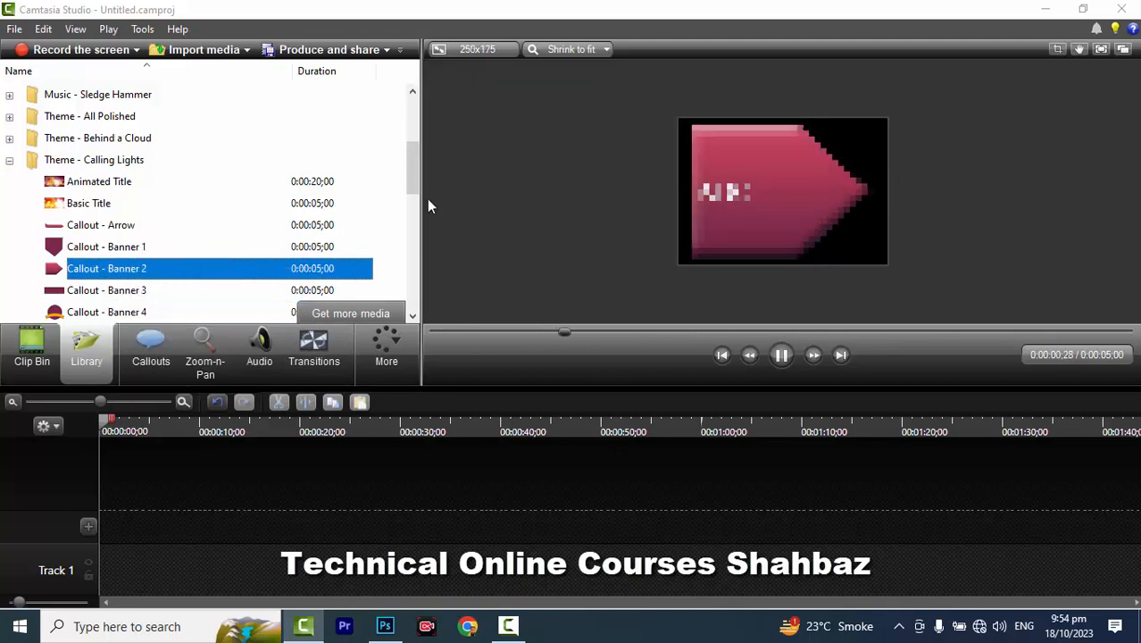
- Preview the Callout - Themed 3, Callout - Wedge and Callout - Speech Bubble assets of the Calling Lights theme
drag(416, 176, 416, 249)
click(135, 206)
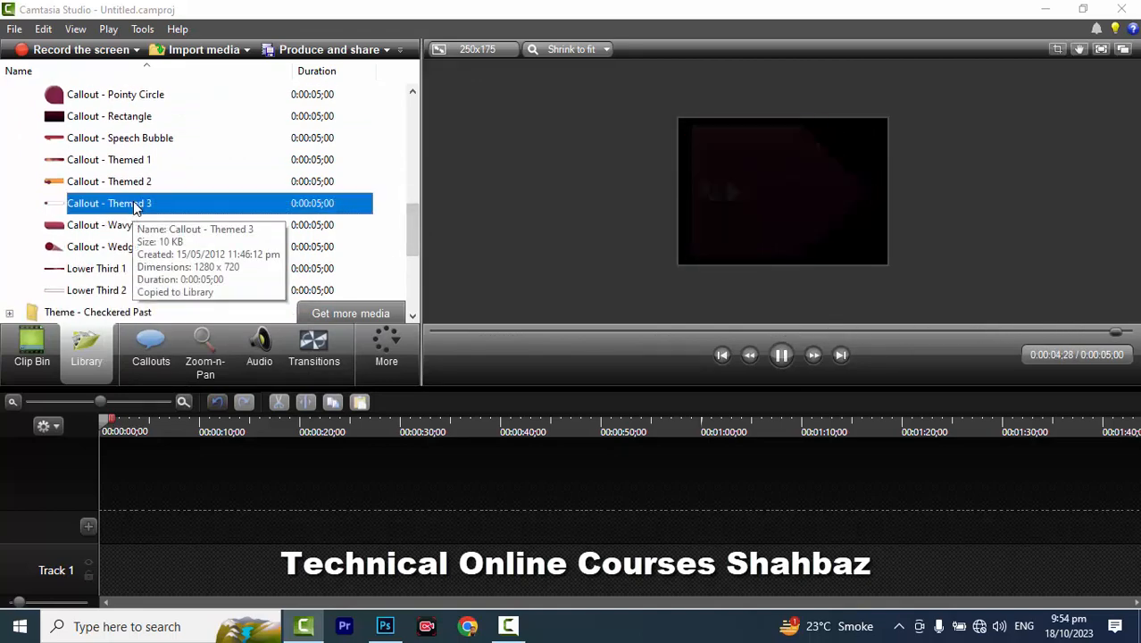
right_click(150, 204)
click(163, 230)
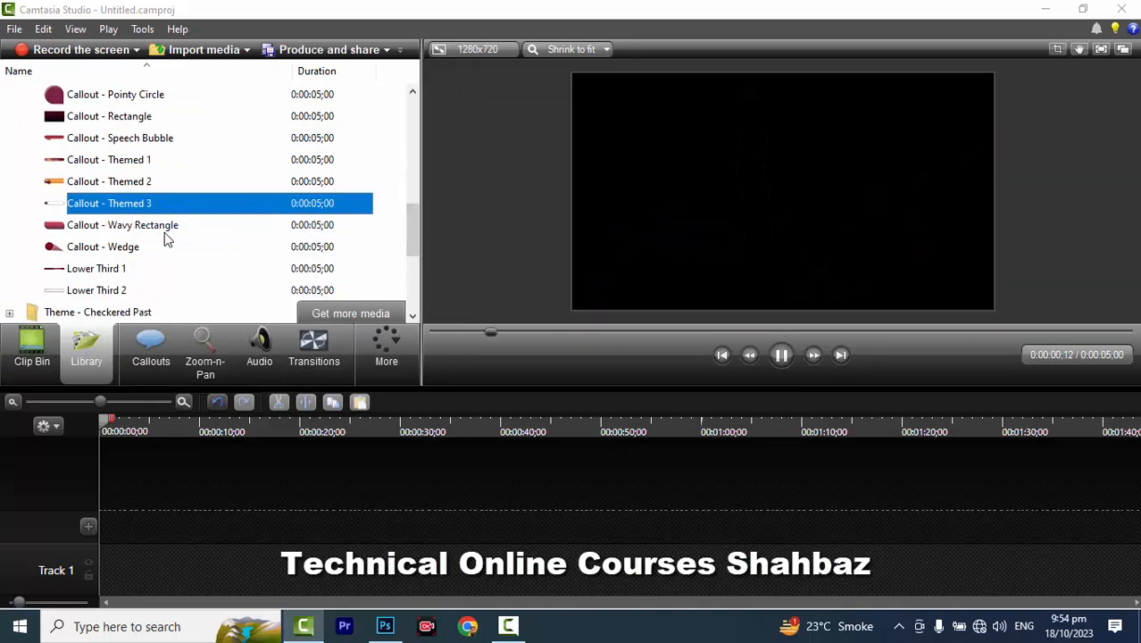
right_click(112, 247)
click(153, 276)
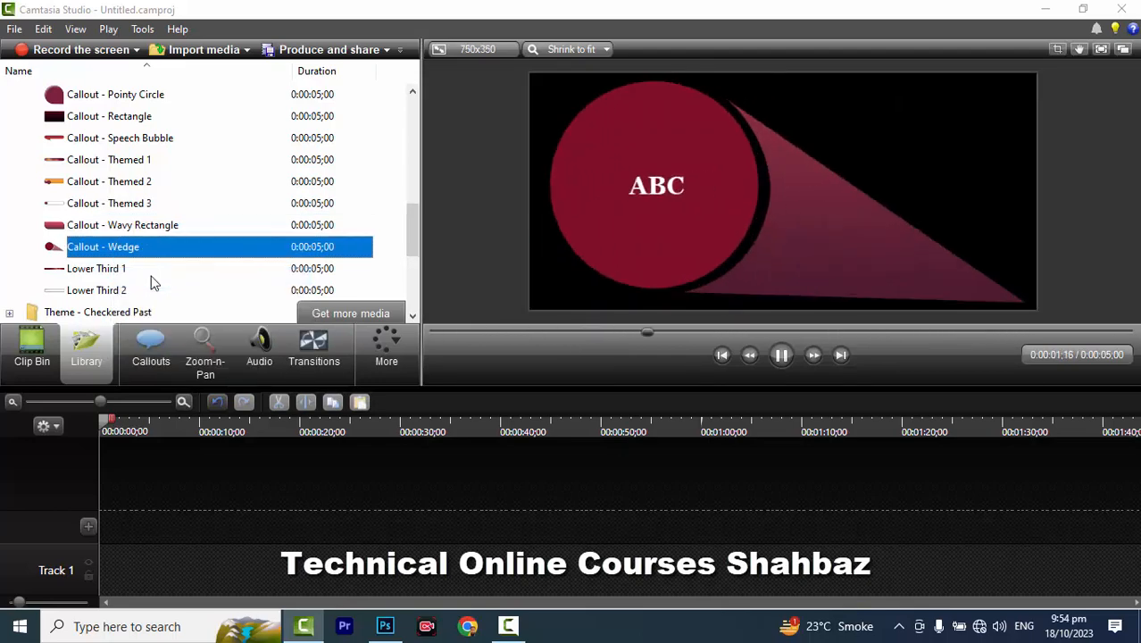
right_click(130, 140)
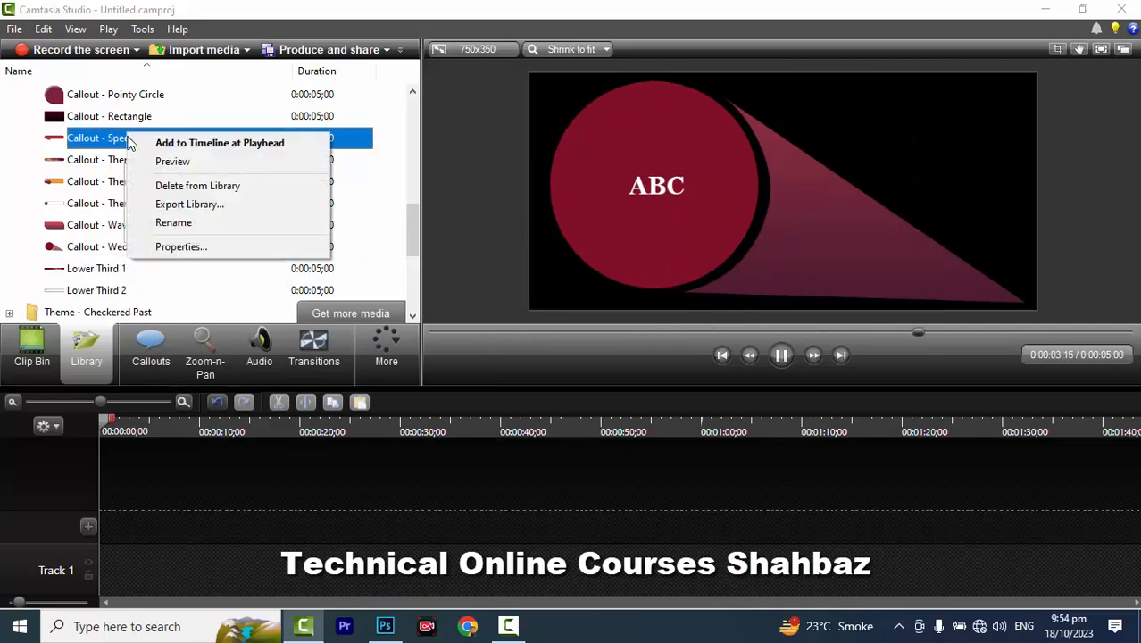
click(171, 163)
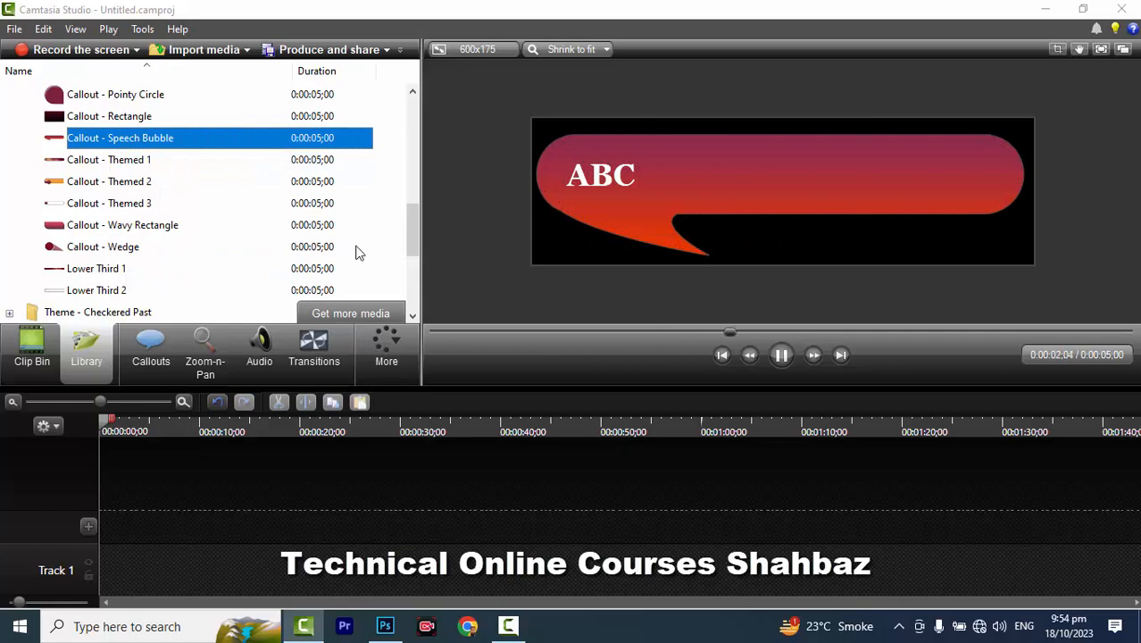
mouse_move(409, 229)
mouse_down()
mouse_move(413, 290)
mouse_move(417, 226)
mouse_up()
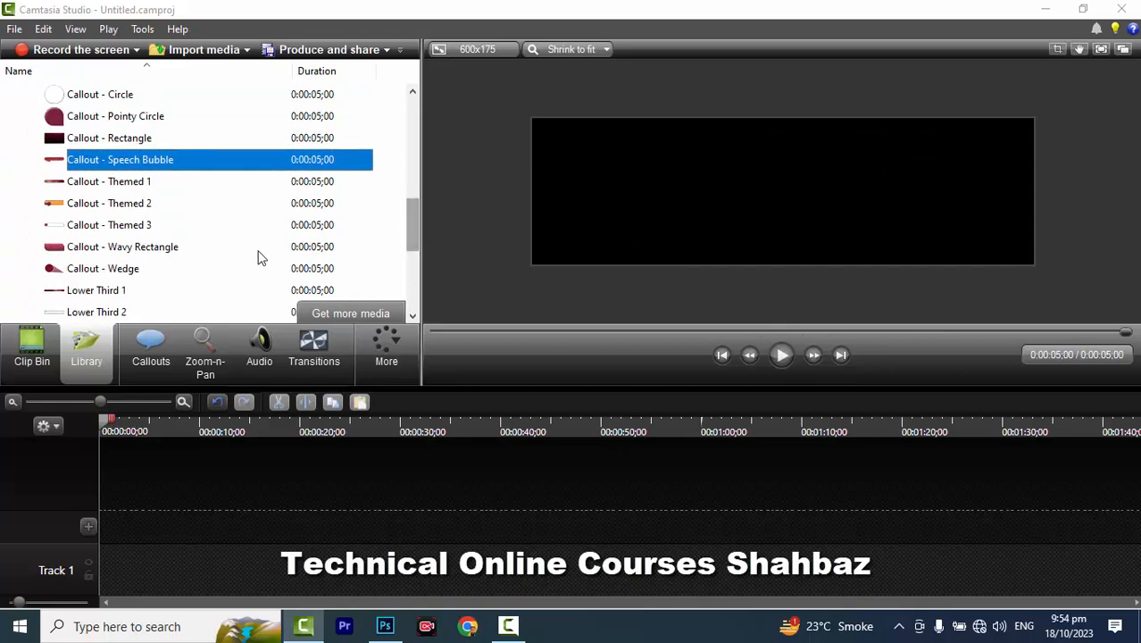
- Add an arrow callout to Track 1 and switch its shape through double arrow, tapered arrow and circle to a rounded rectangle
click(151, 345)
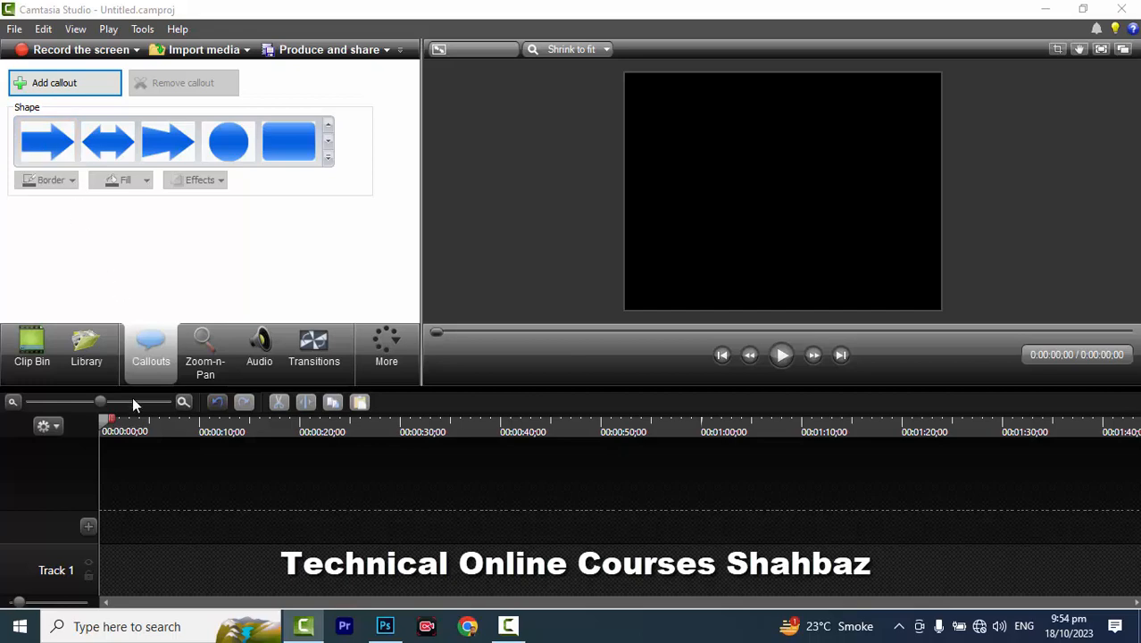
click(47, 147)
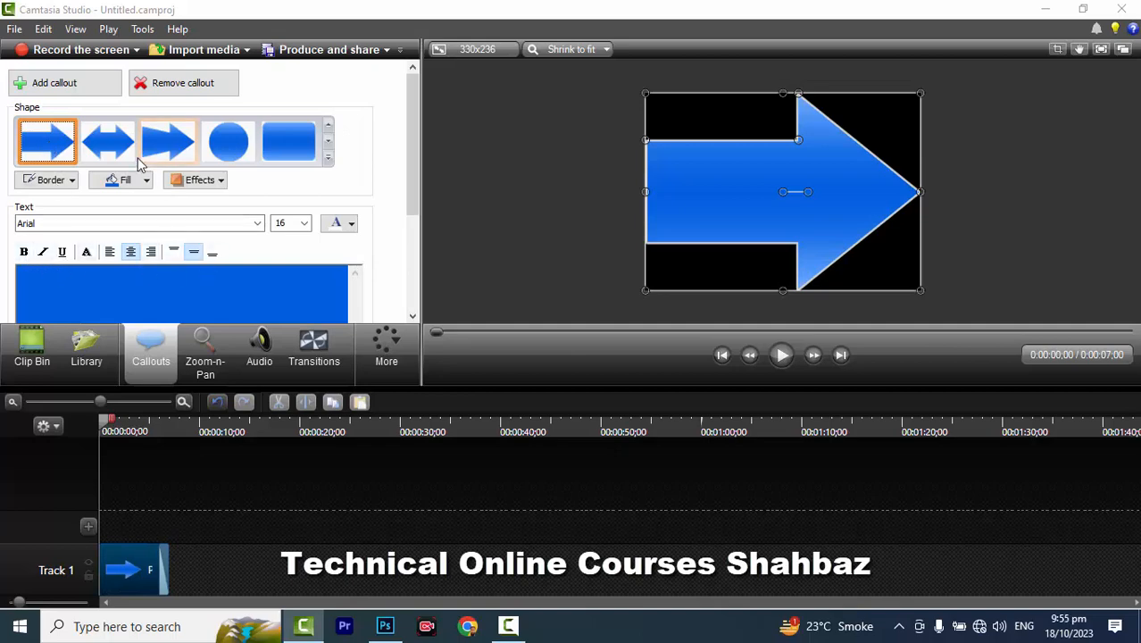
click(108, 144)
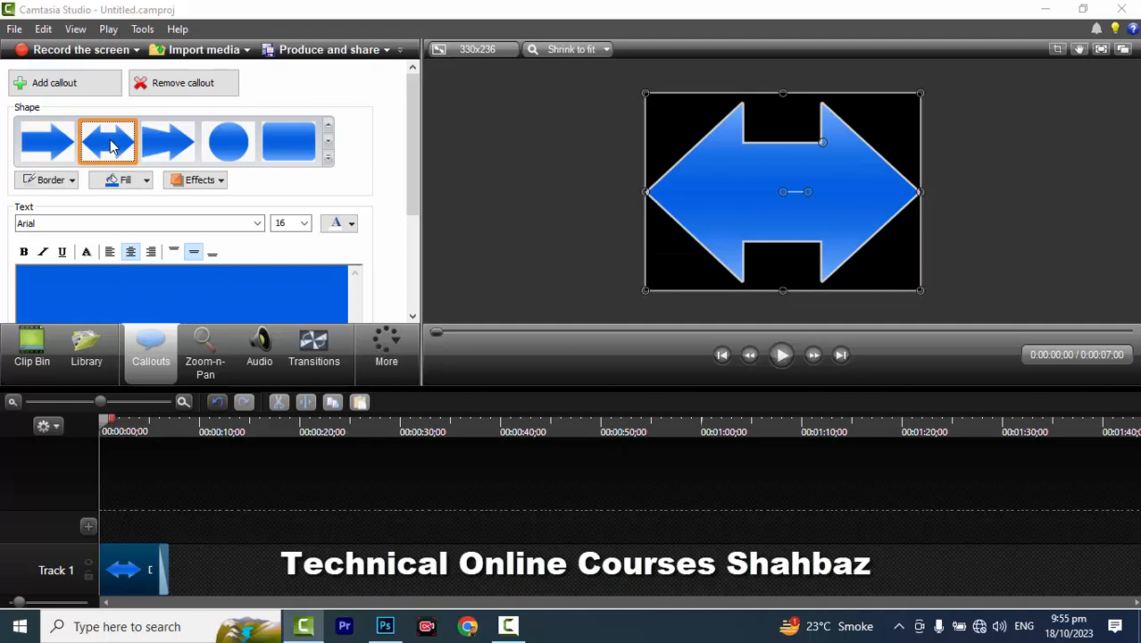
click(170, 145)
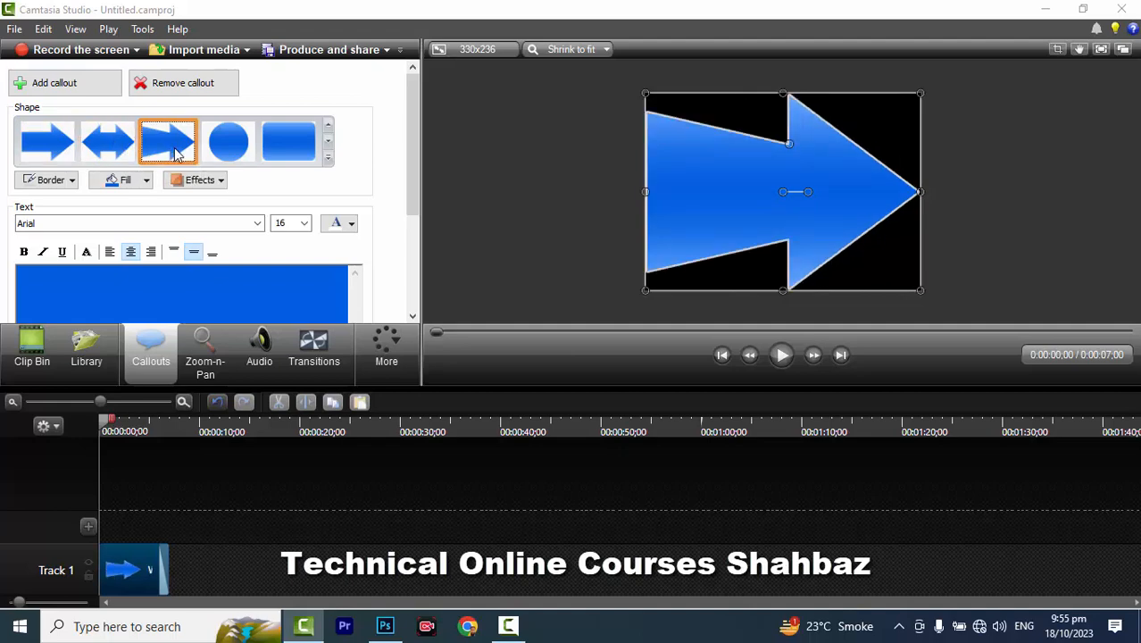
click(237, 147)
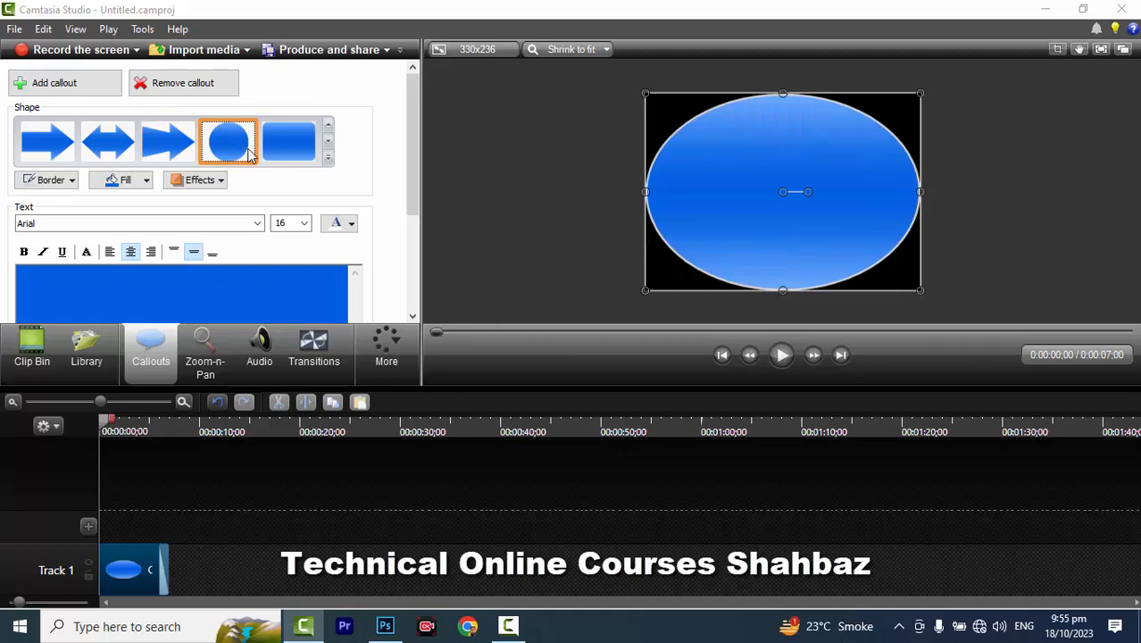
click(302, 154)
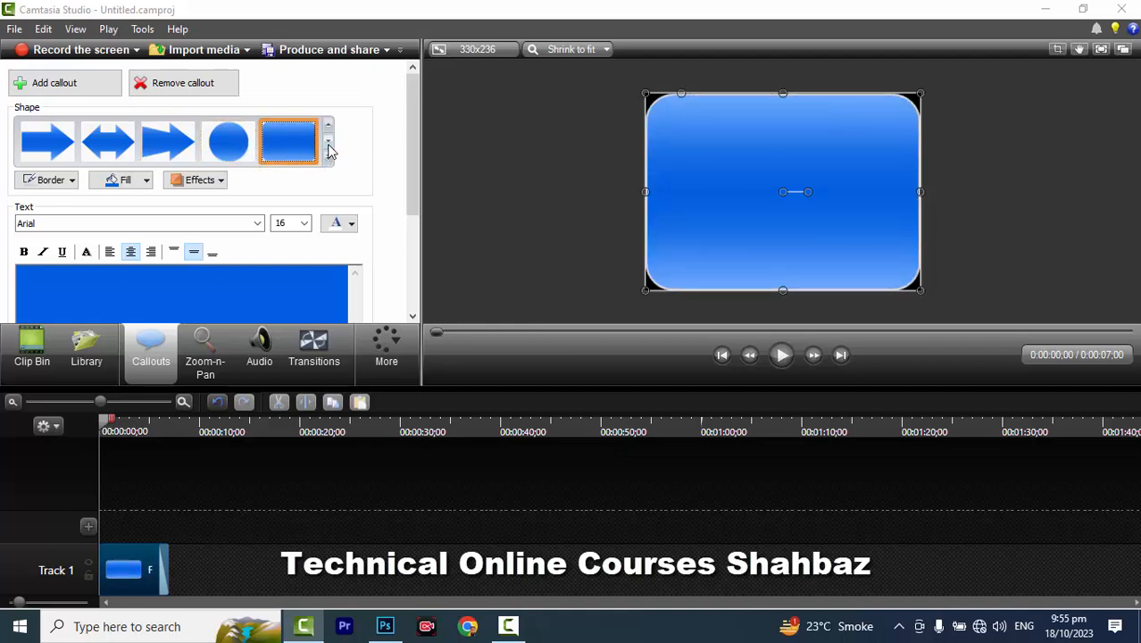
- Browse the full set of callout shapes and change the callout to the special Text type
click(327, 145)
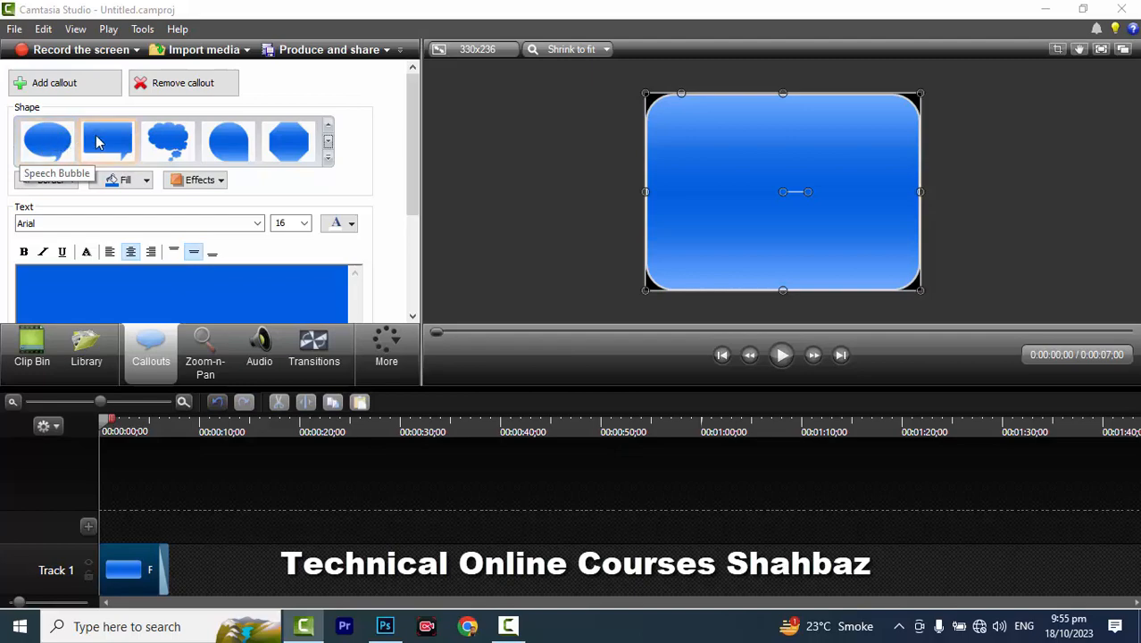
click(328, 160)
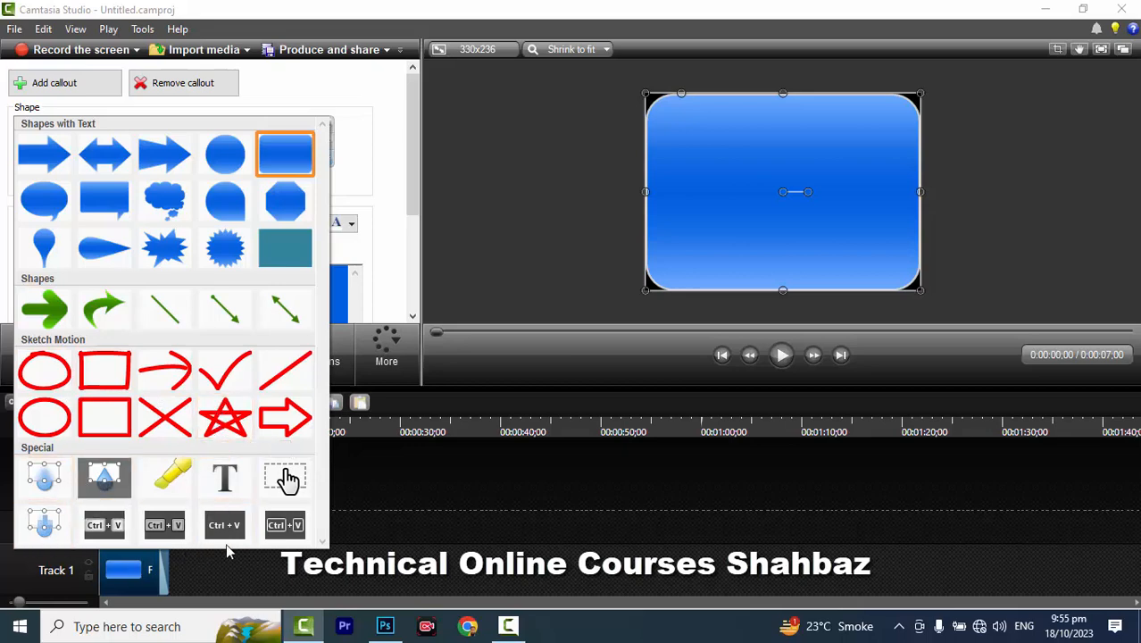
click(227, 479)
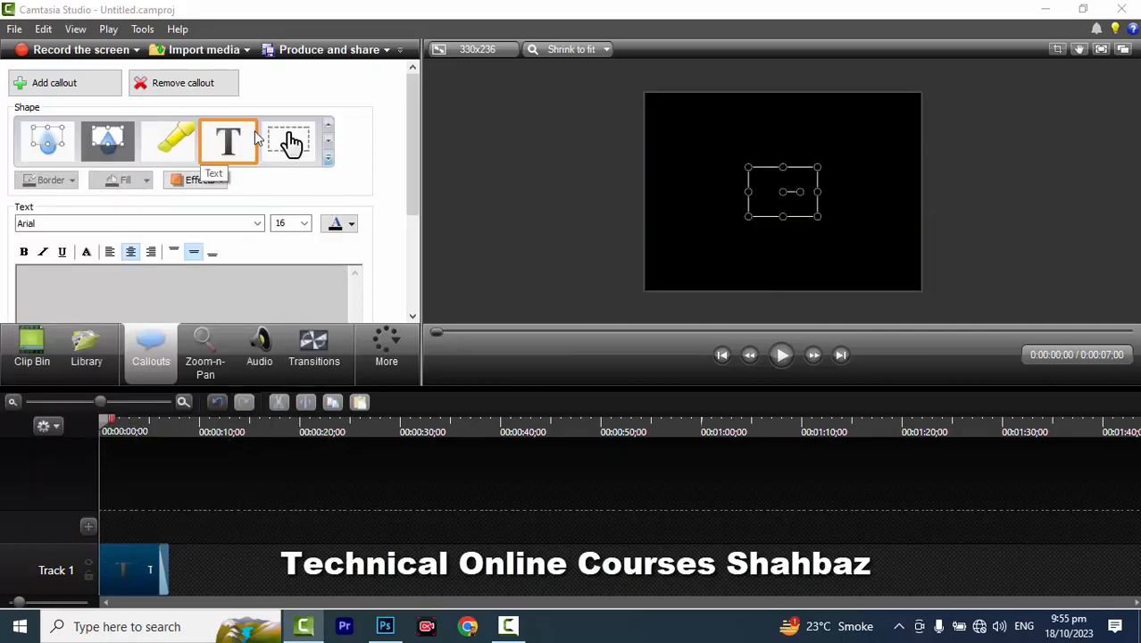
- Set the text callout's font to Arial Black at size 22
click(118, 295)
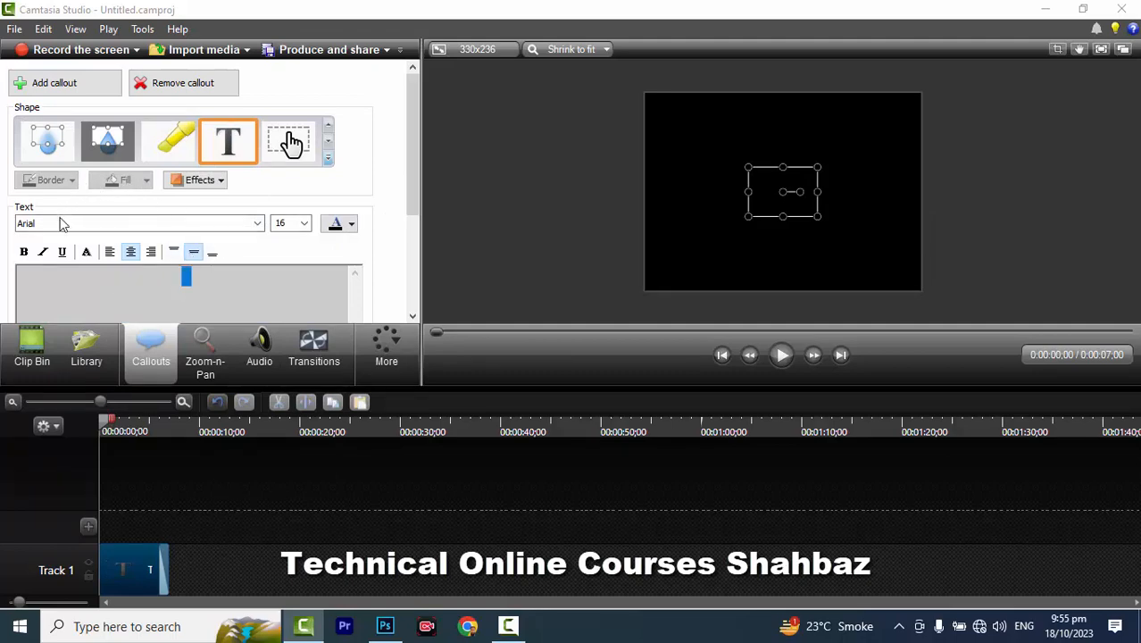
click(257, 224)
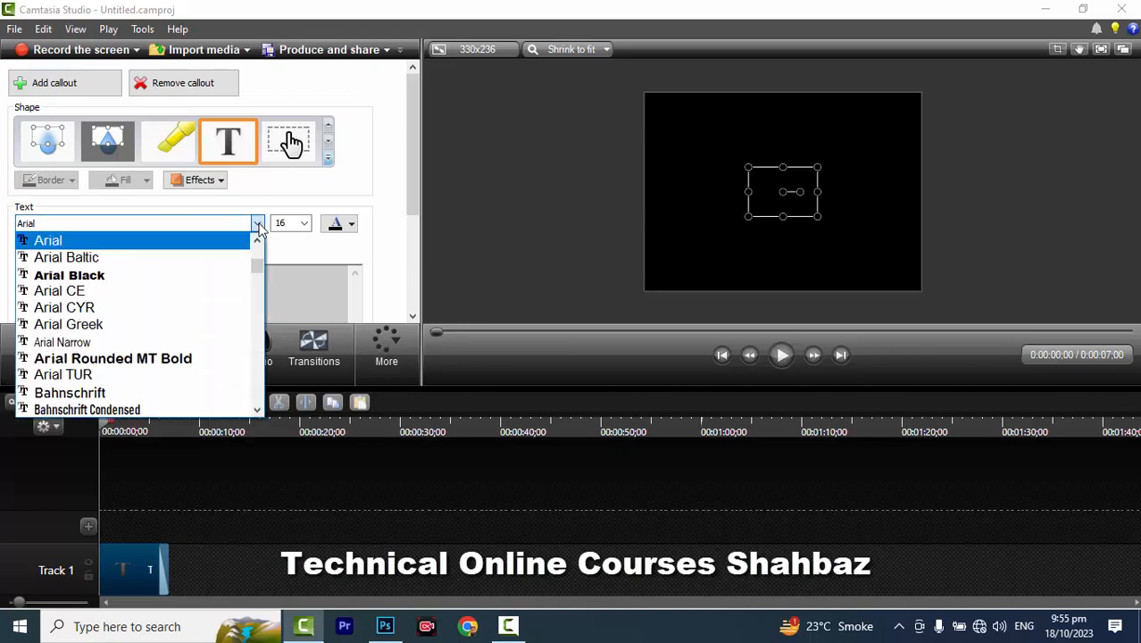
click(214, 275)
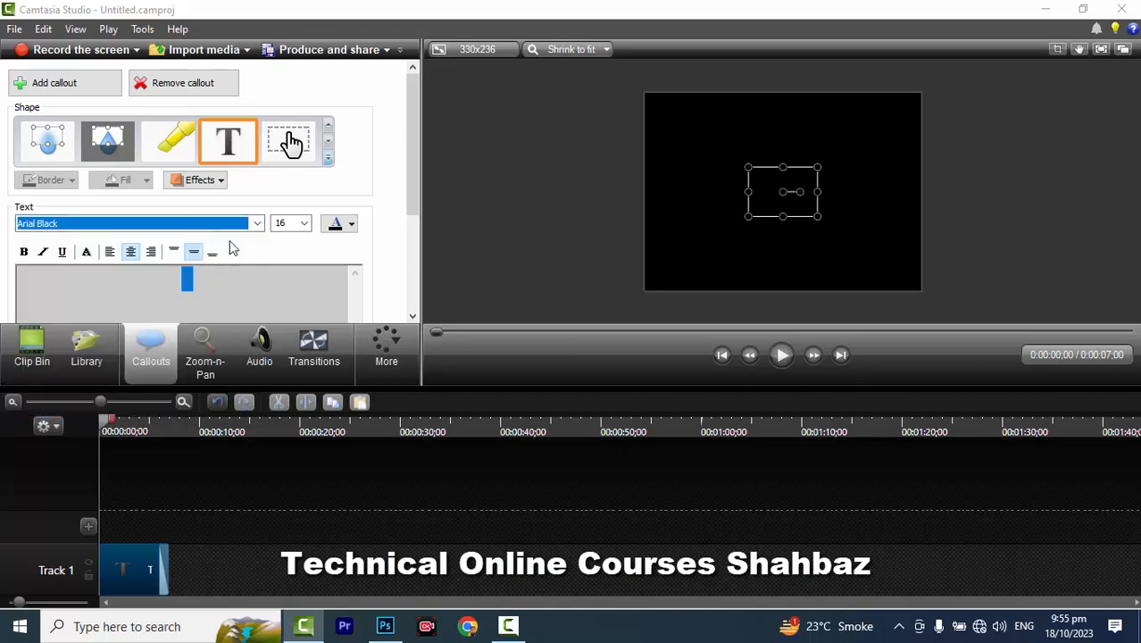
click(303, 223)
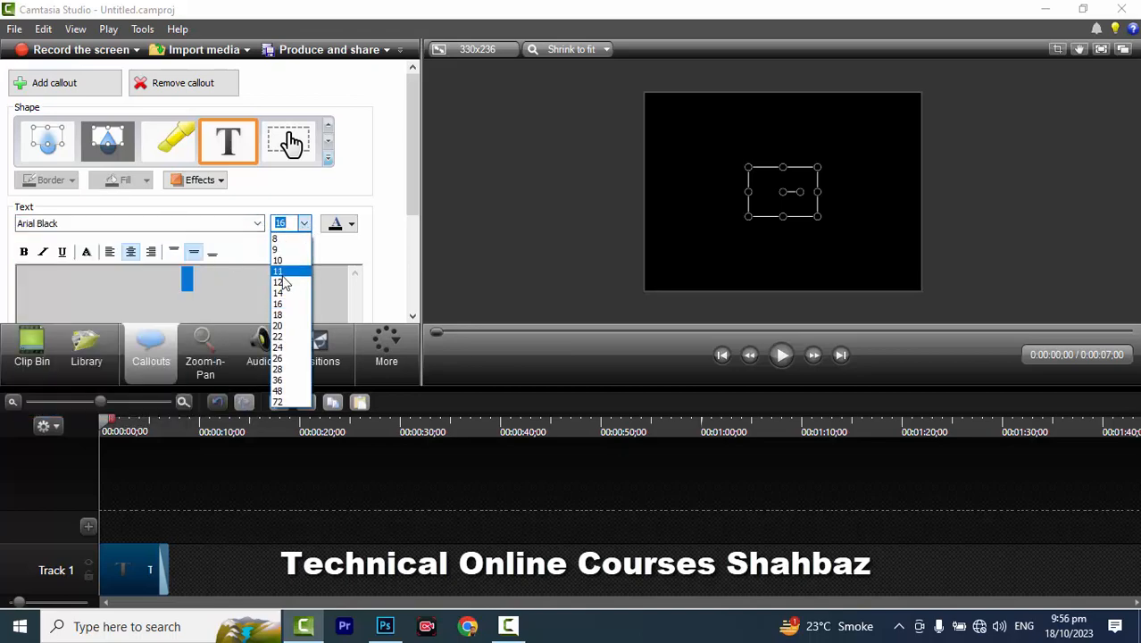
click(281, 337)
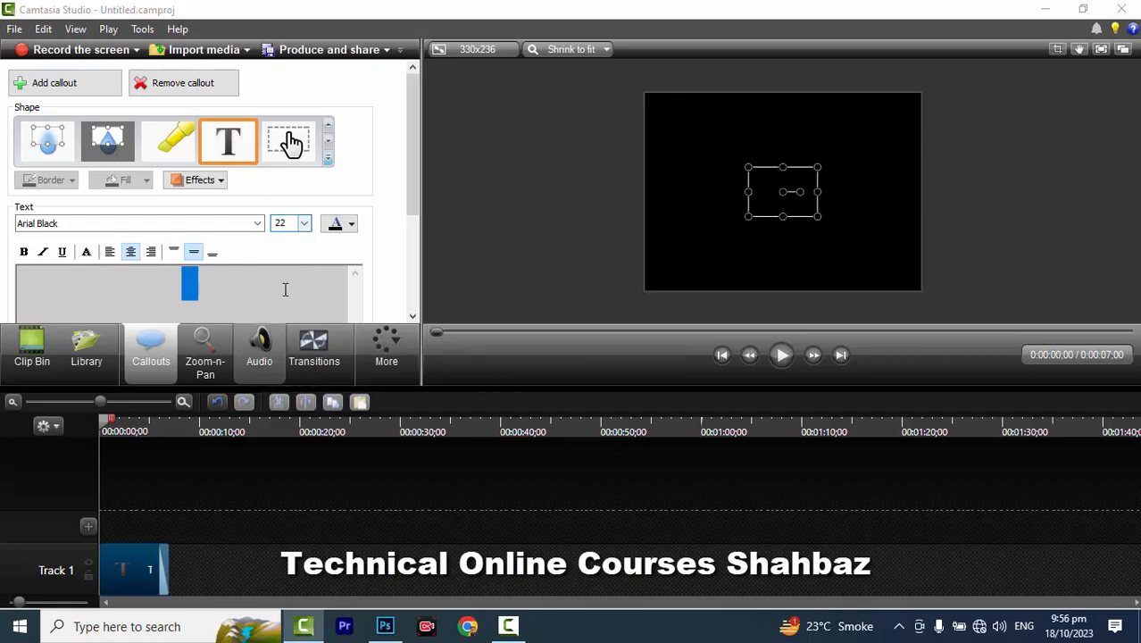
- Format the callout text in bright red, bold and horizontally centred, trying dark green, italic, underline and other alignments along the way
click(352, 225)
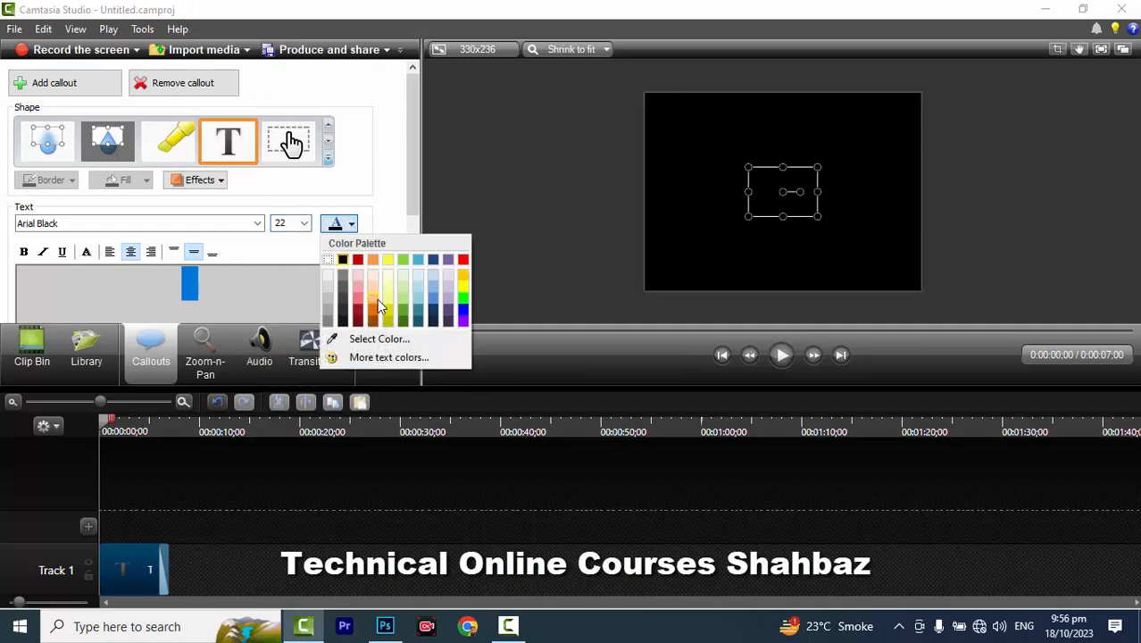
click(406, 317)
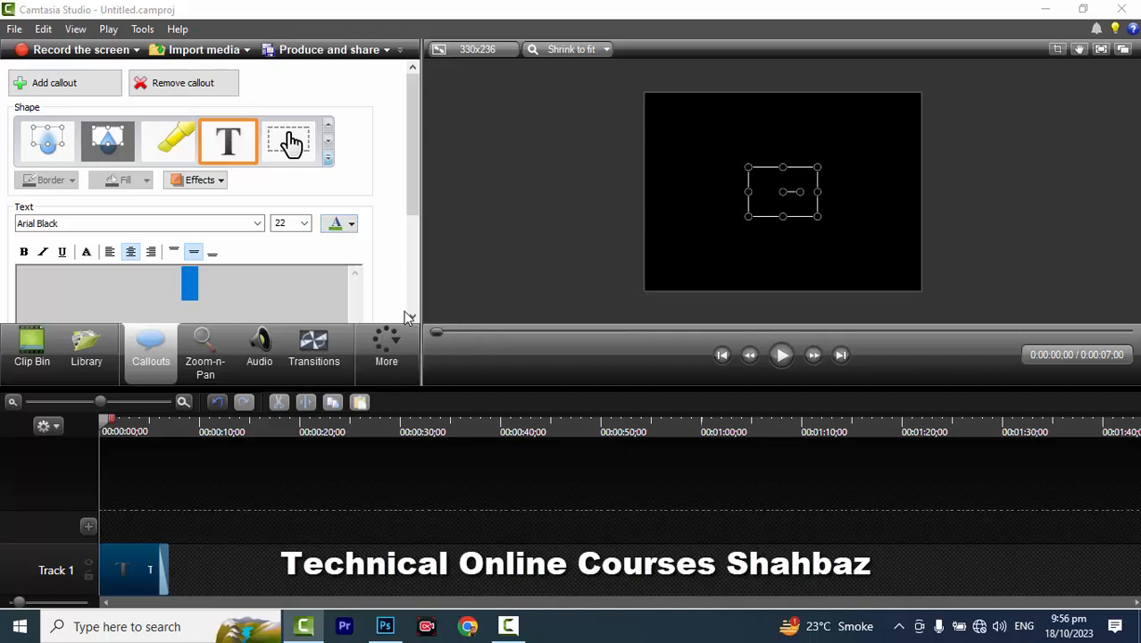
click(352, 224)
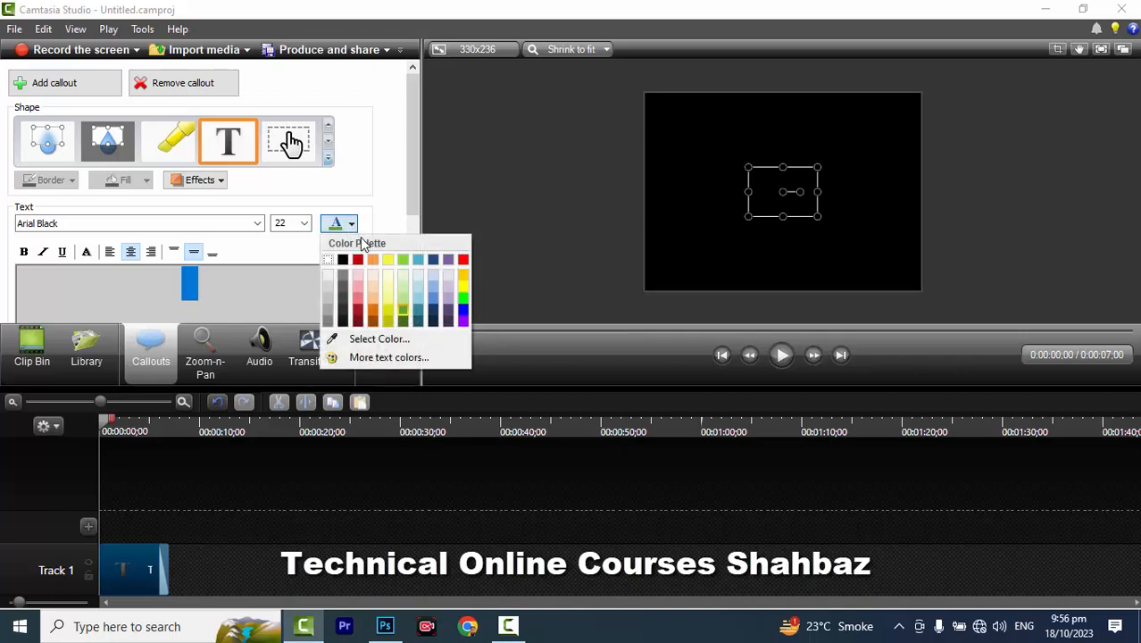
click(463, 259)
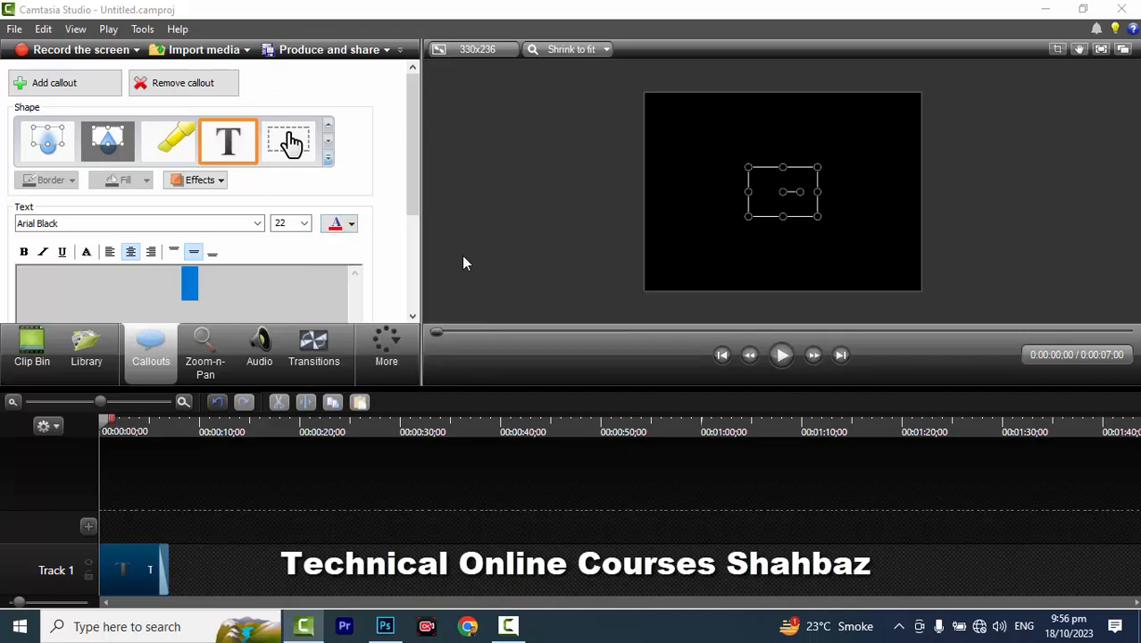
click(43, 252)
click(87, 255)
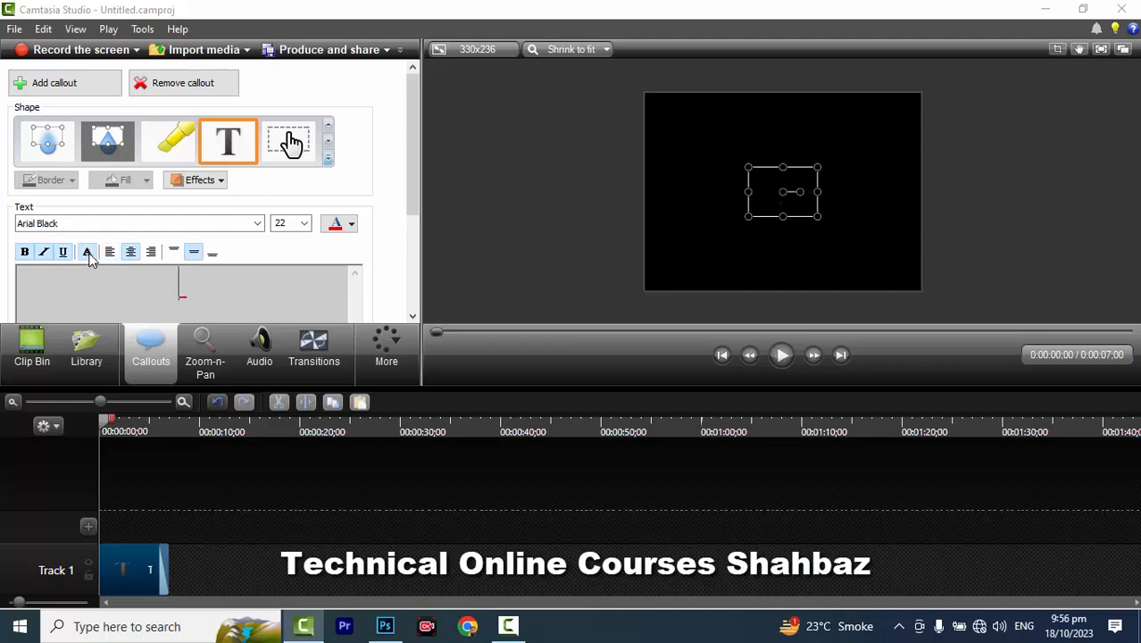
click(111, 255)
click(130, 254)
click(152, 253)
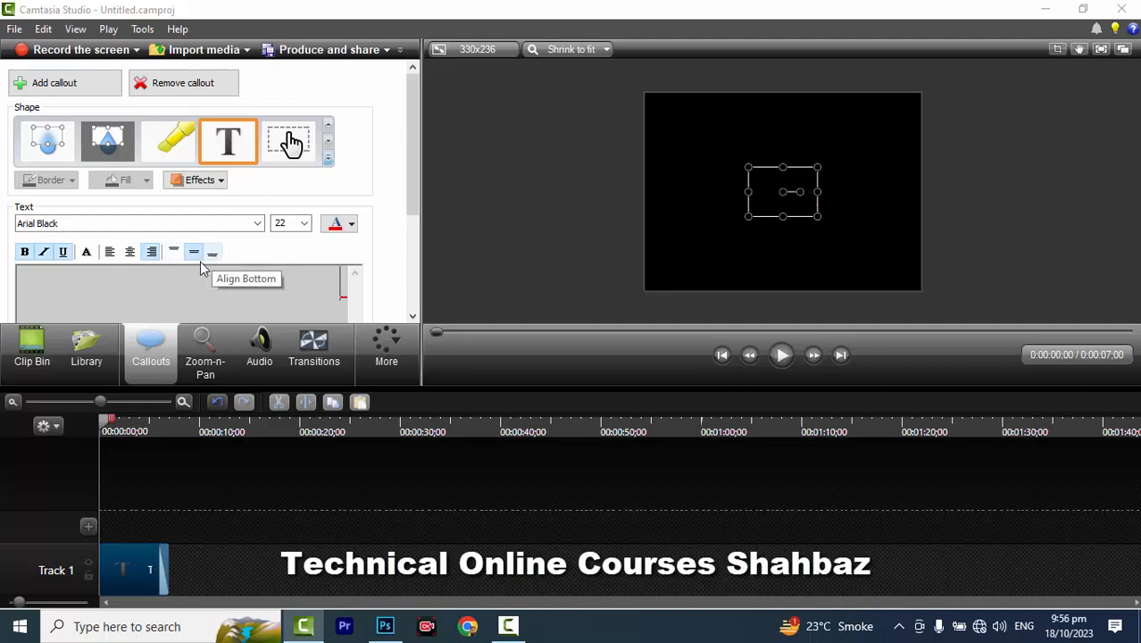
click(130, 253)
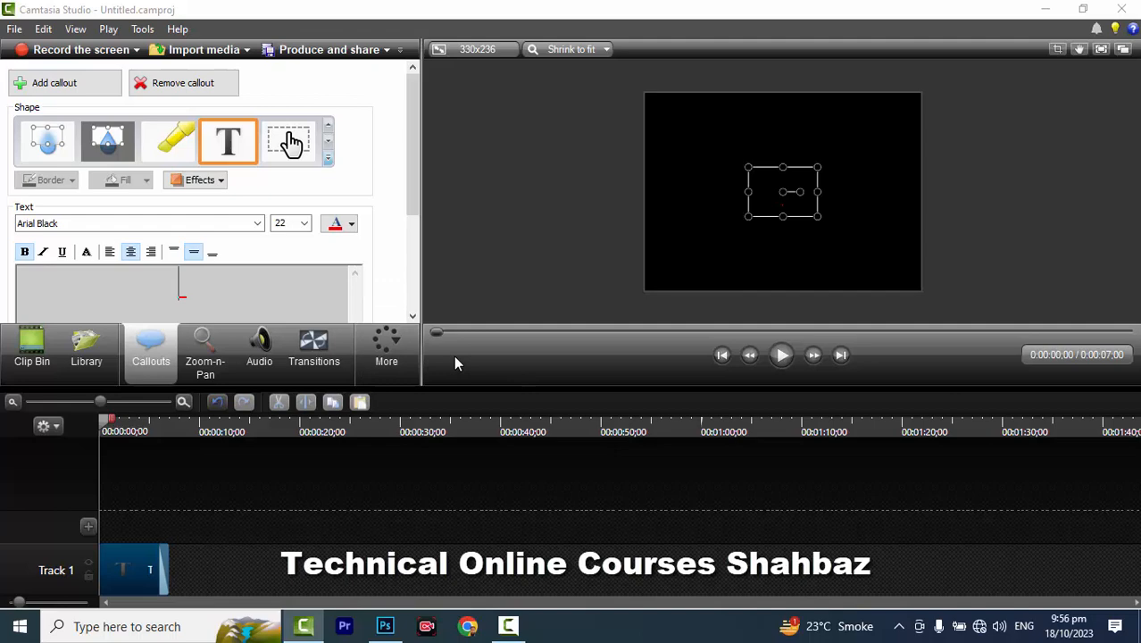
- Enter TECHNICAL ONLINE COURSES followed by the presenter's name in capitals as the callout text
text(TE)
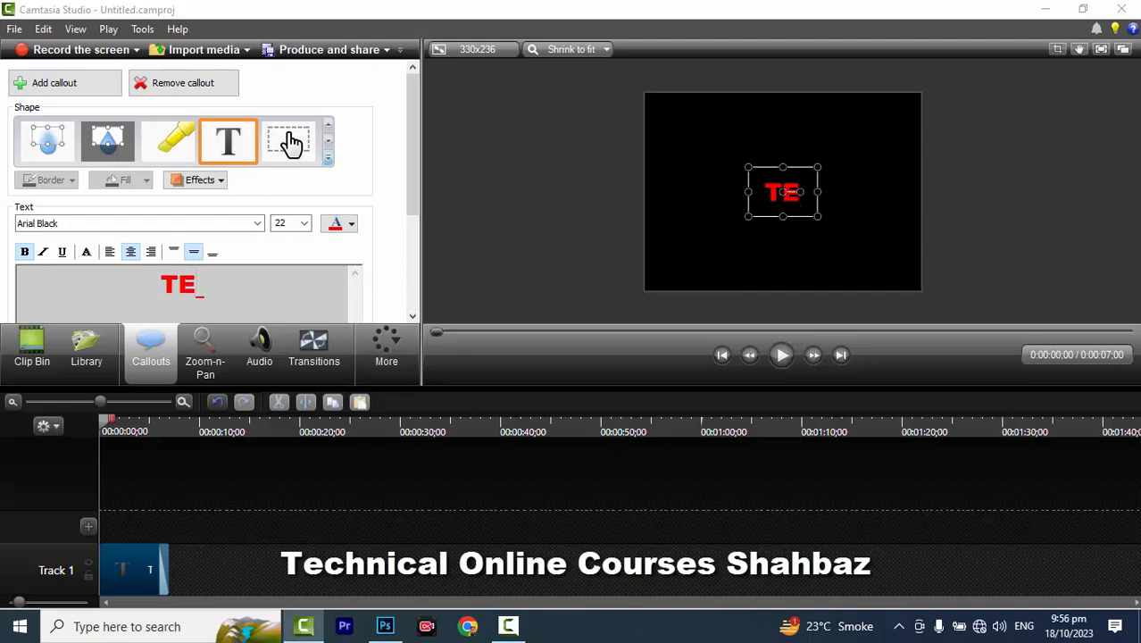
text(CHNI)
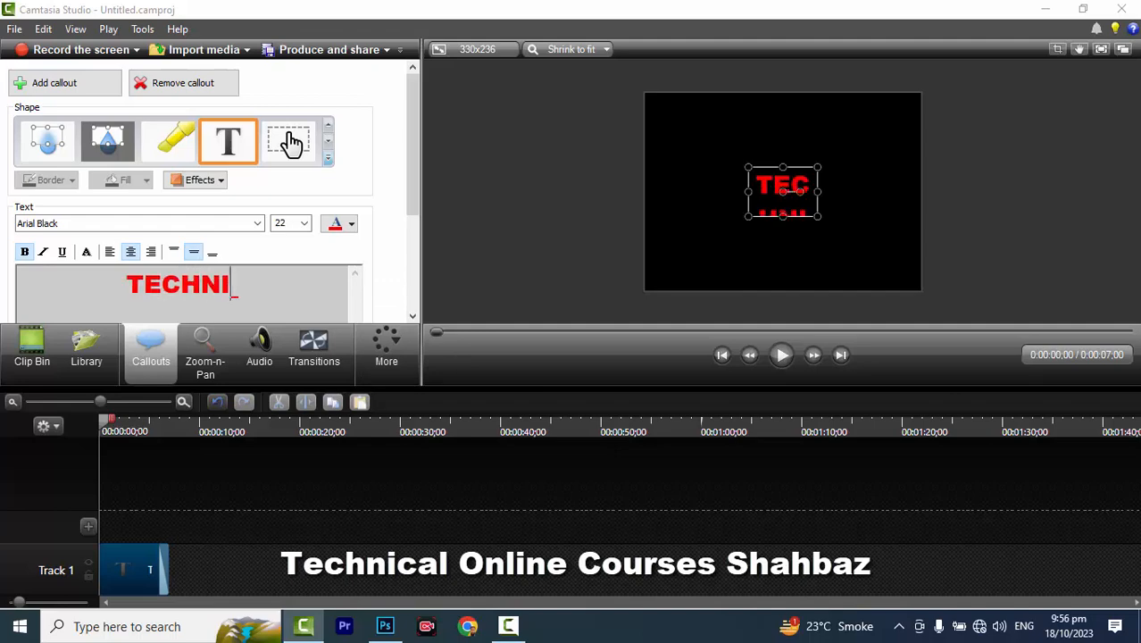
text(CAL)
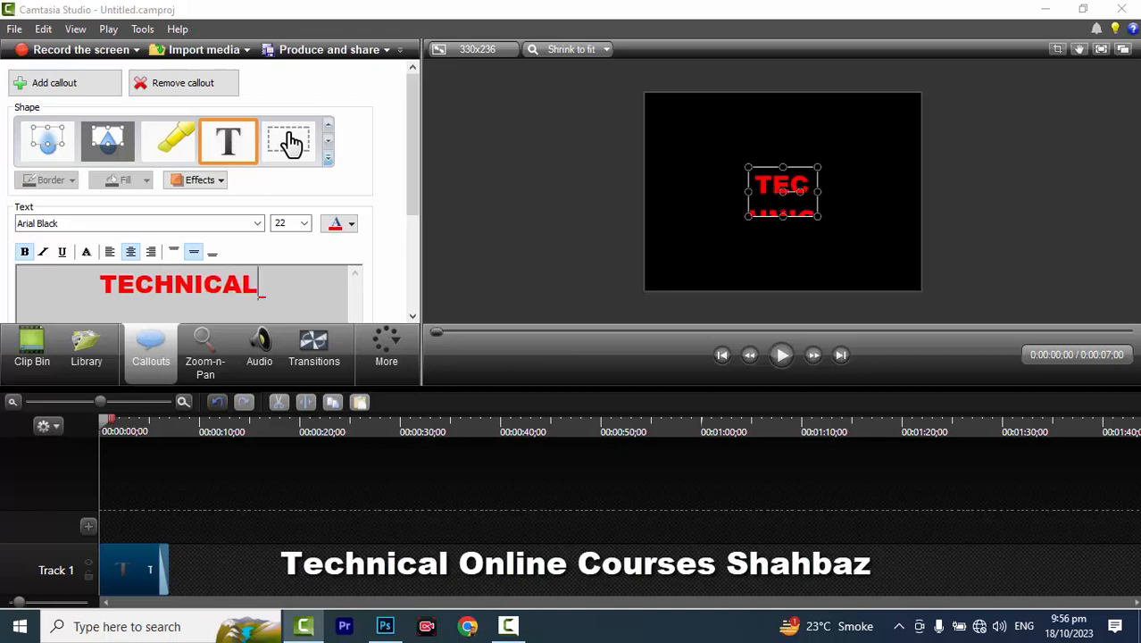
text( ONLIN)
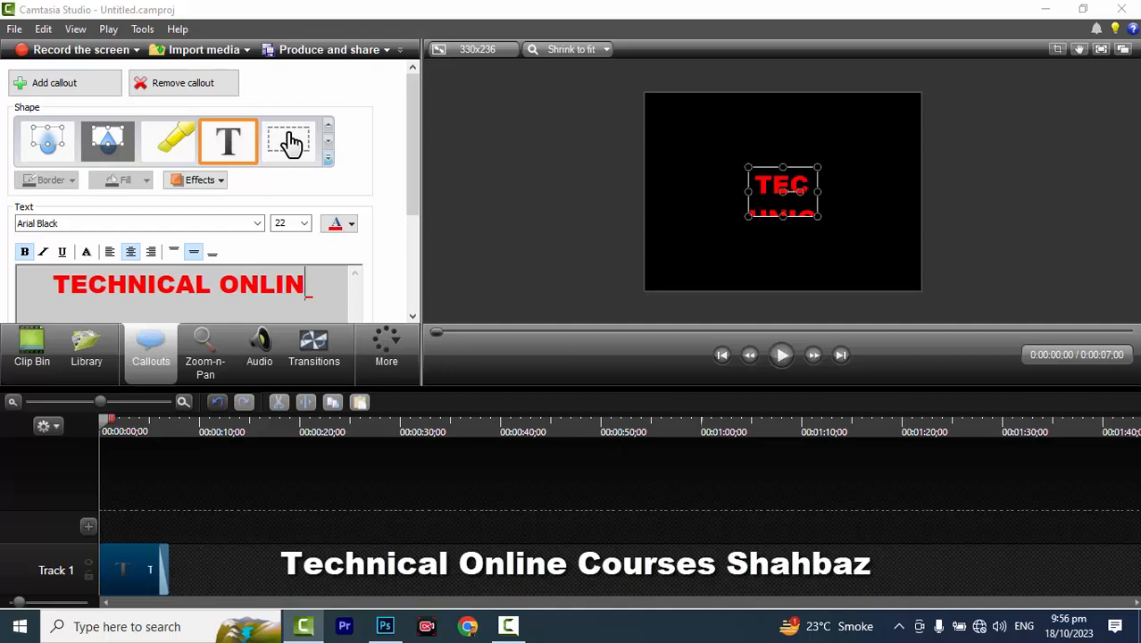
text(E CO)
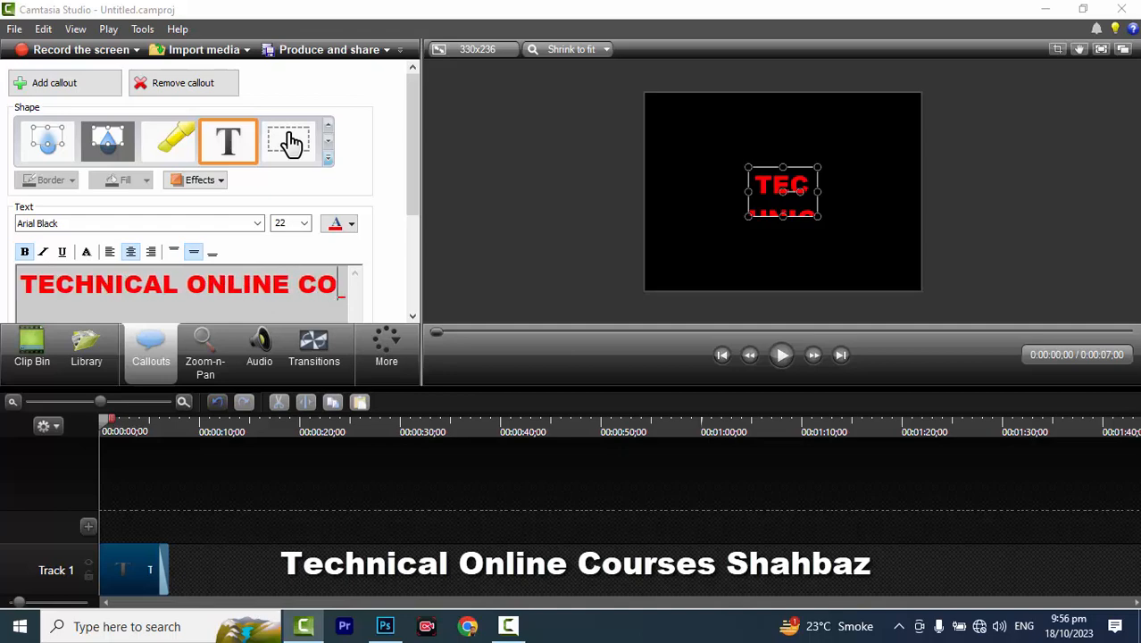
text(URSES)
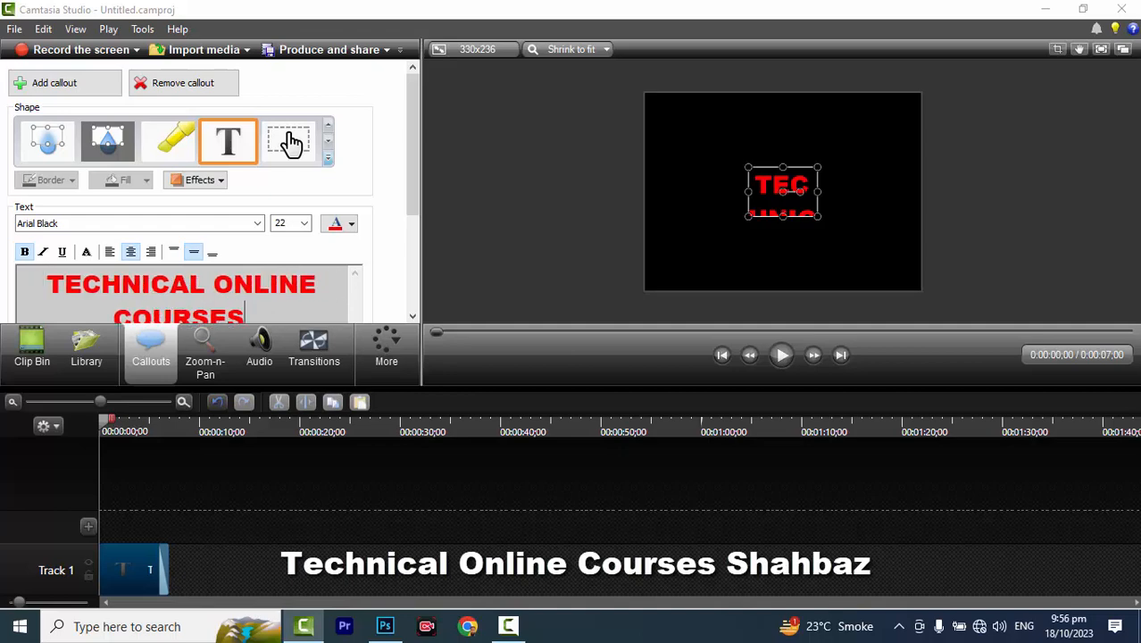
text( SHAHBAZ)
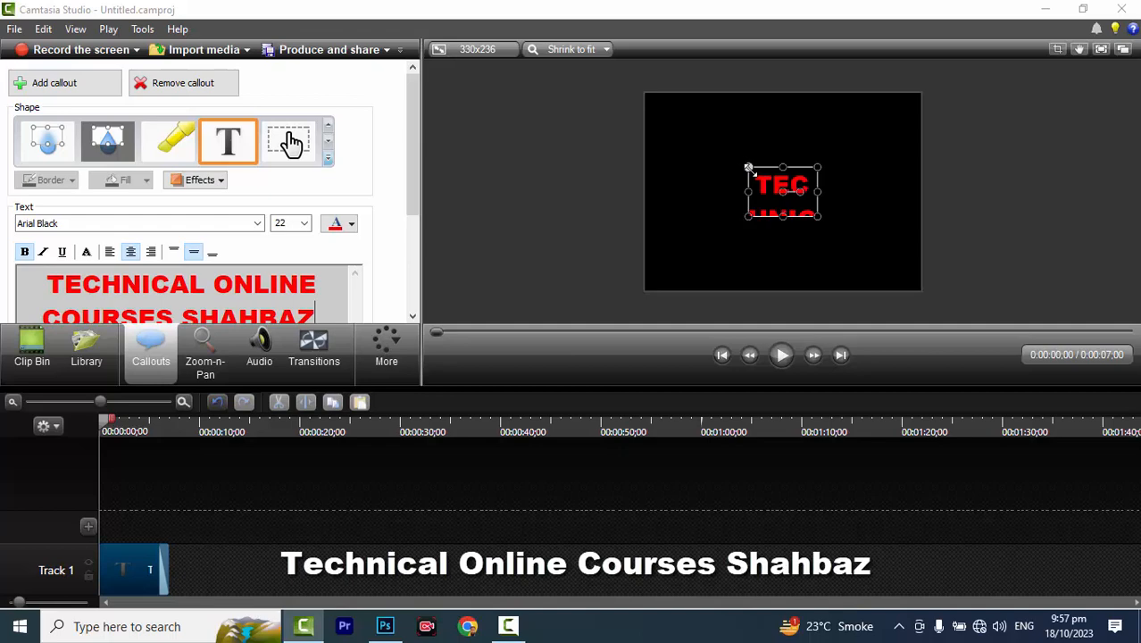
- Enlarge the text callout on the canvas by extending its upper-left corner, right edge and lower edge to fill the frame
drag(748, 166, 643, 92)
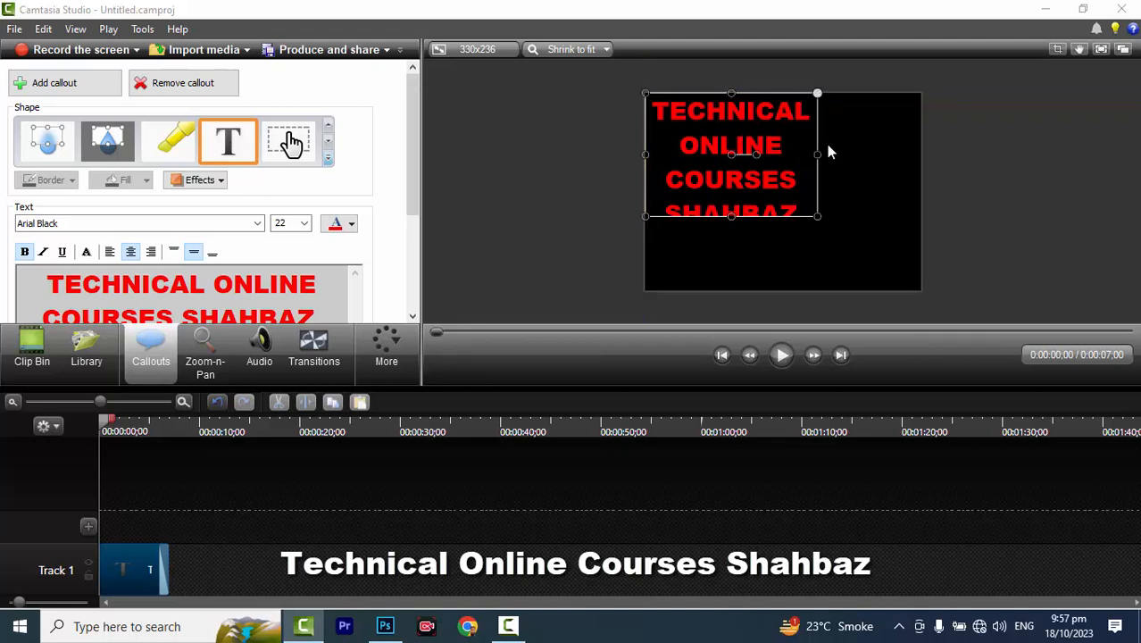
drag(818, 154, 919, 159)
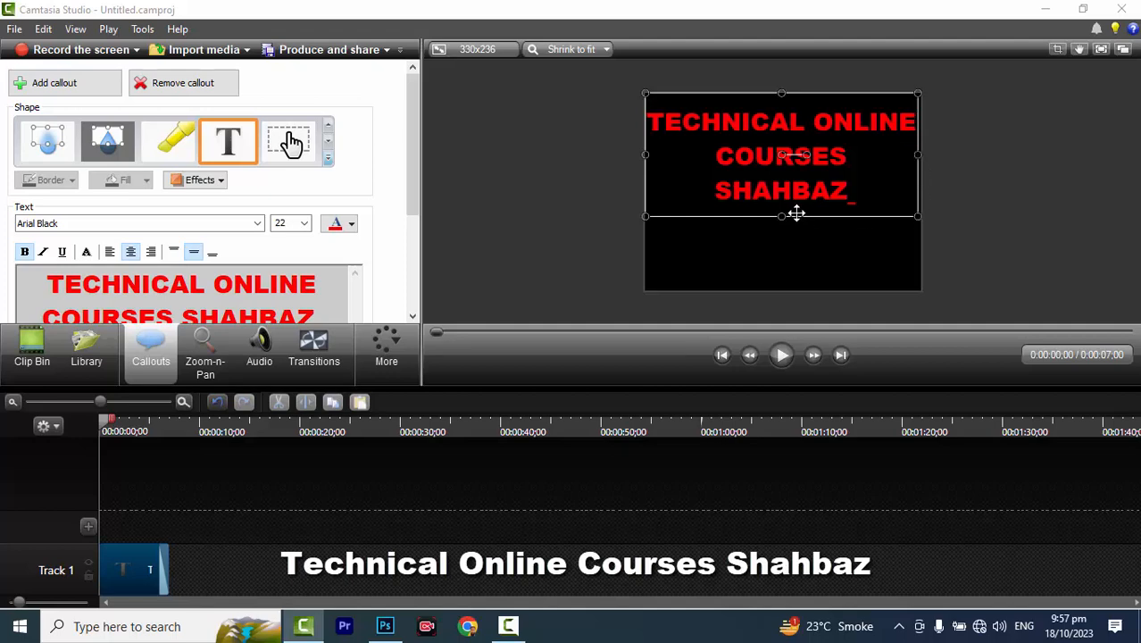
drag(781, 216, 782, 291)
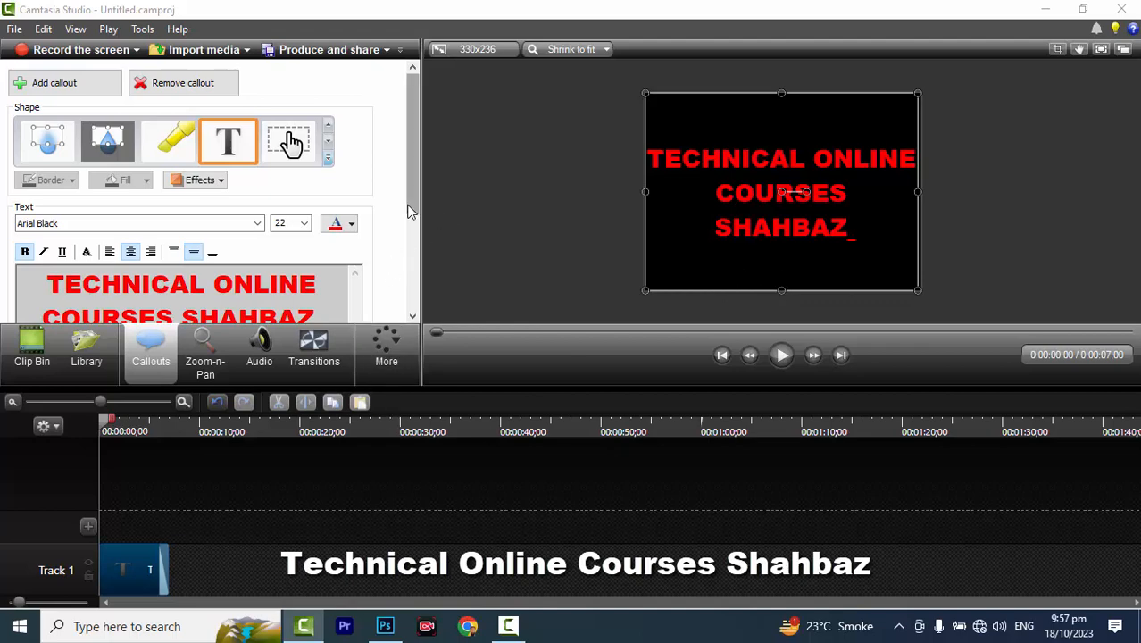
- Select all of the callout text and recolour it dark red, and after that yellow
drag(414, 198, 414, 312)
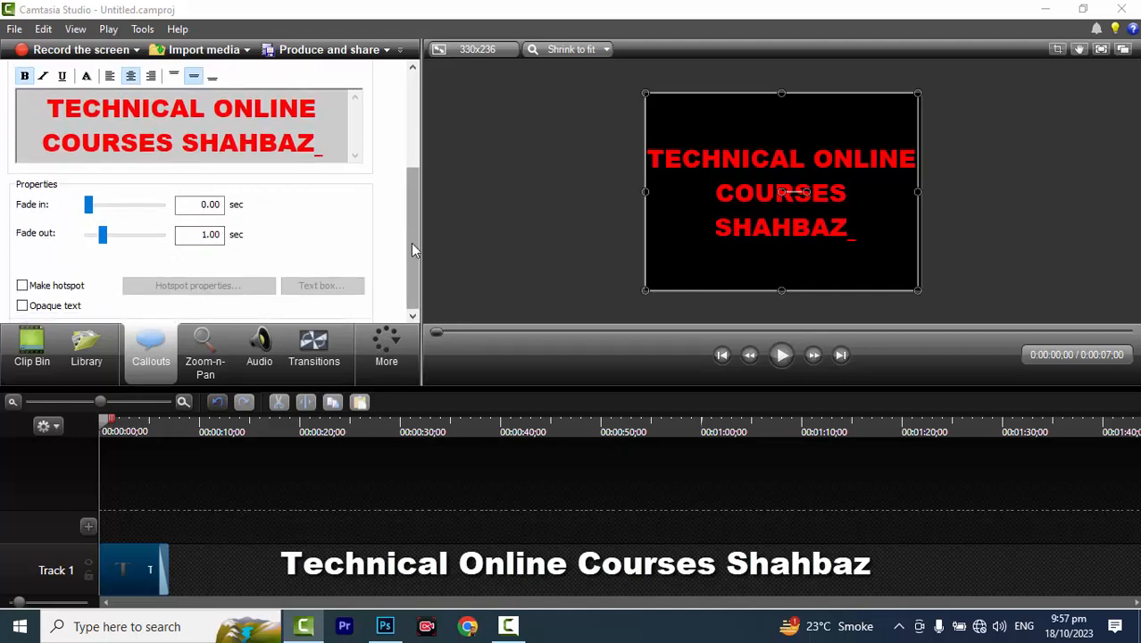
drag(415, 245, 429, 142)
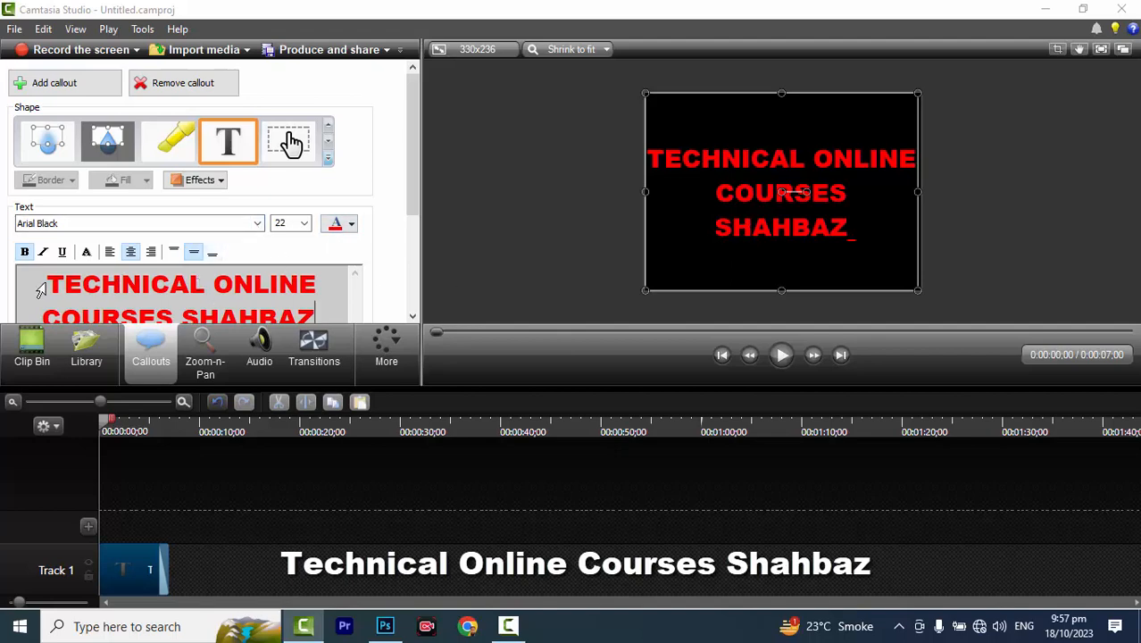
drag(52, 286, 314, 318)
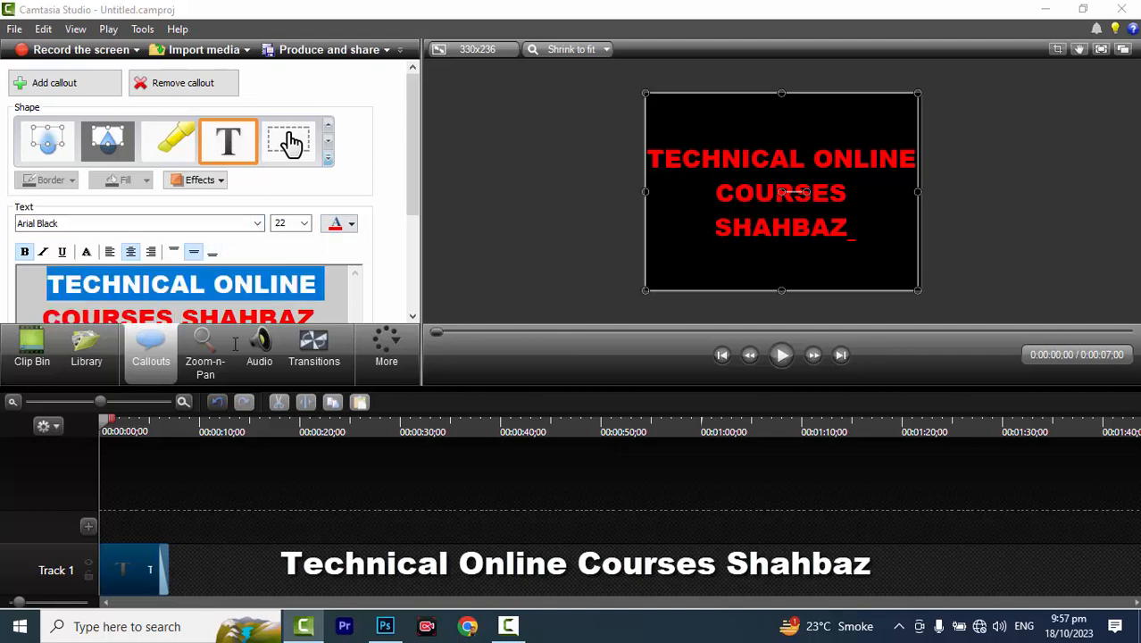
click(351, 224)
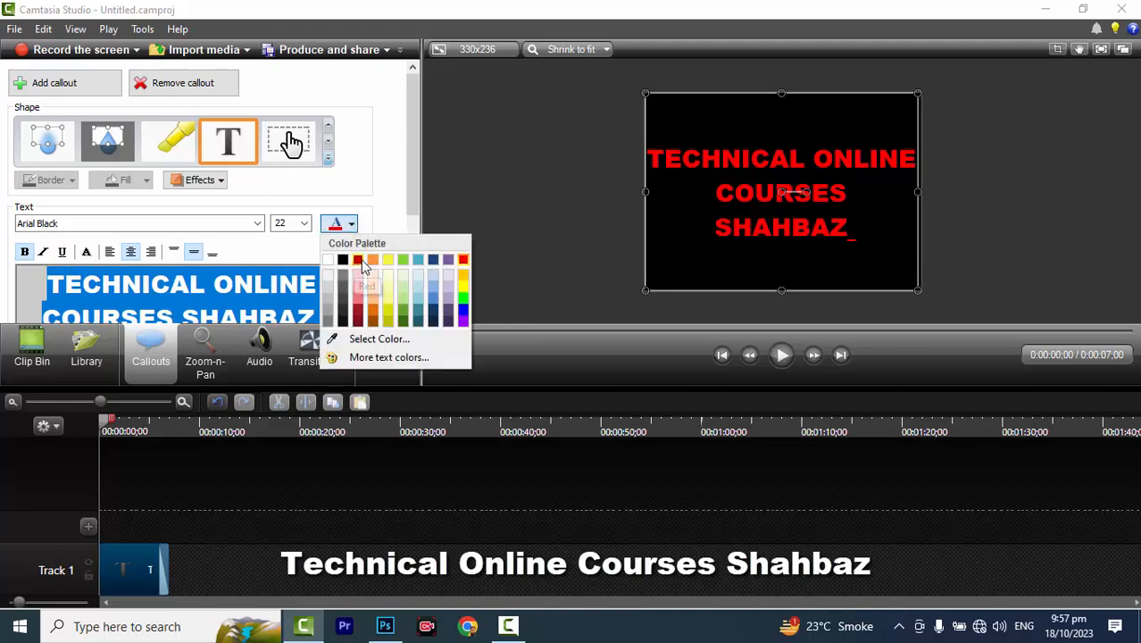
click(359, 260)
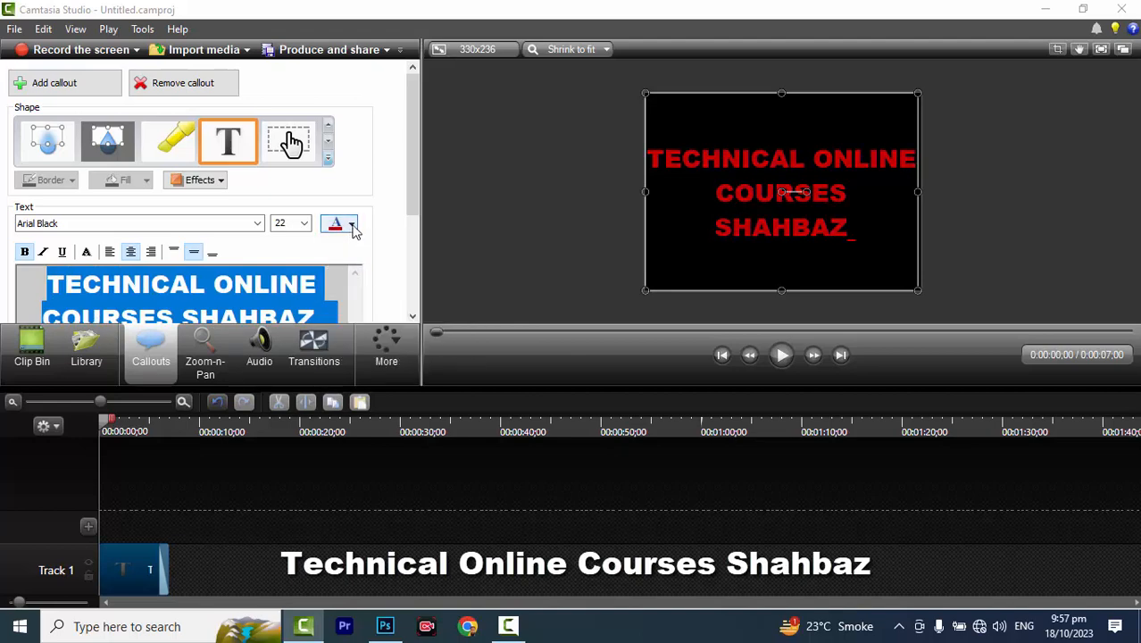
click(351, 224)
click(394, 266)
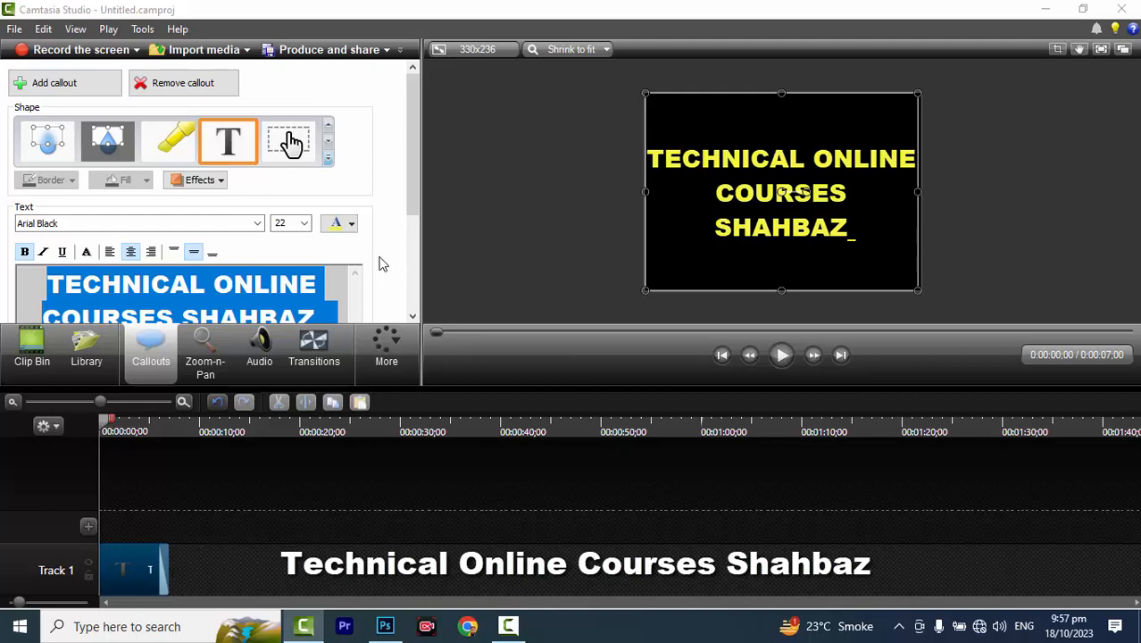
- Show the Zoom-n-Pan settings and slightly adjust the lower edge of the zoom frame around the callout
click(206, 352)
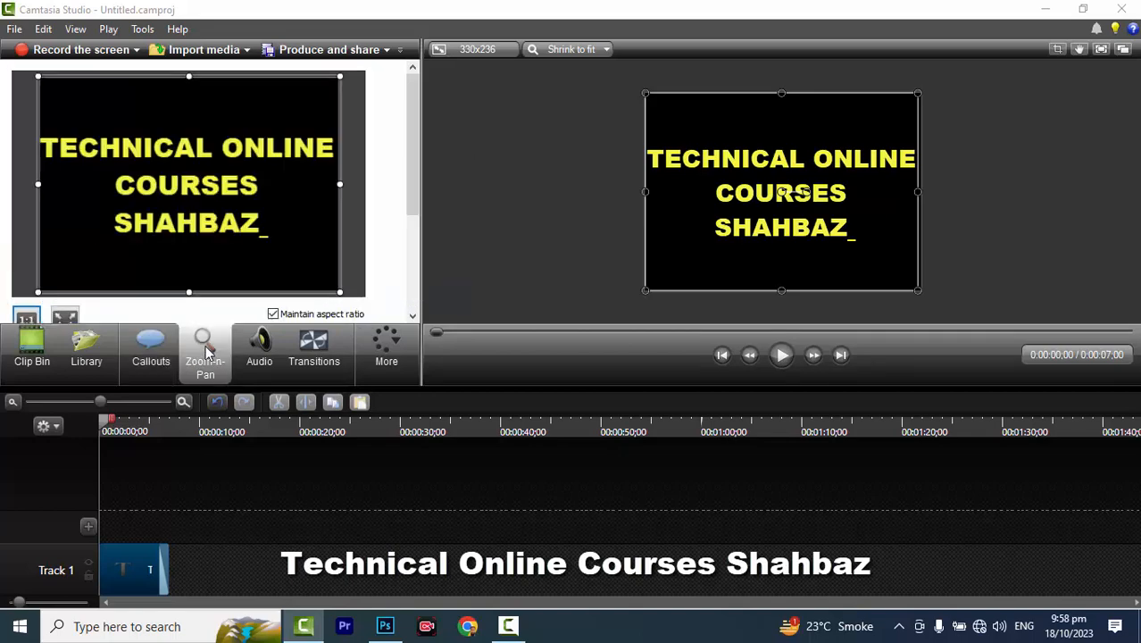
drag(188, 287, 167, 295)
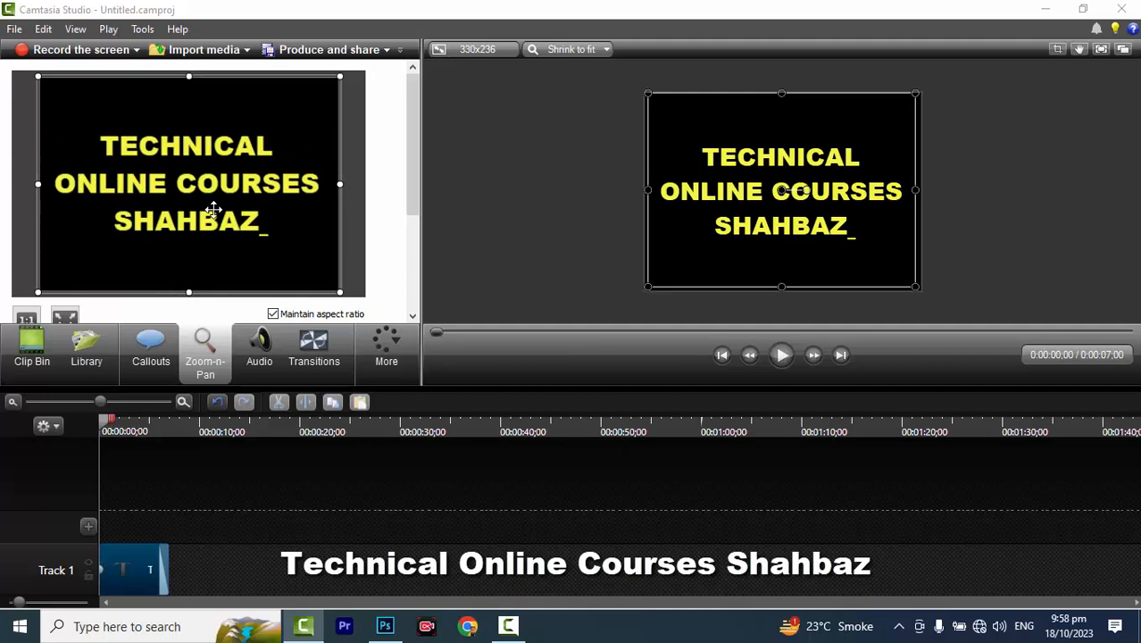
- Look through the Audio editing tools, the Transitions collection and the Cursor Effects settings
click(265, 347)
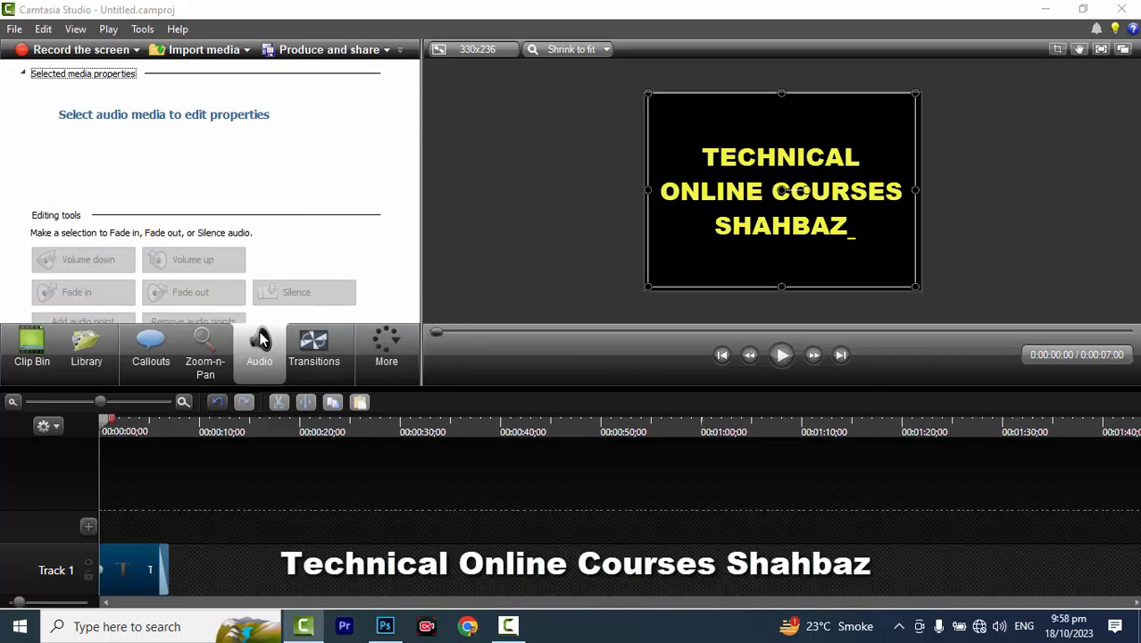
scroll(356, 262, down, 1)
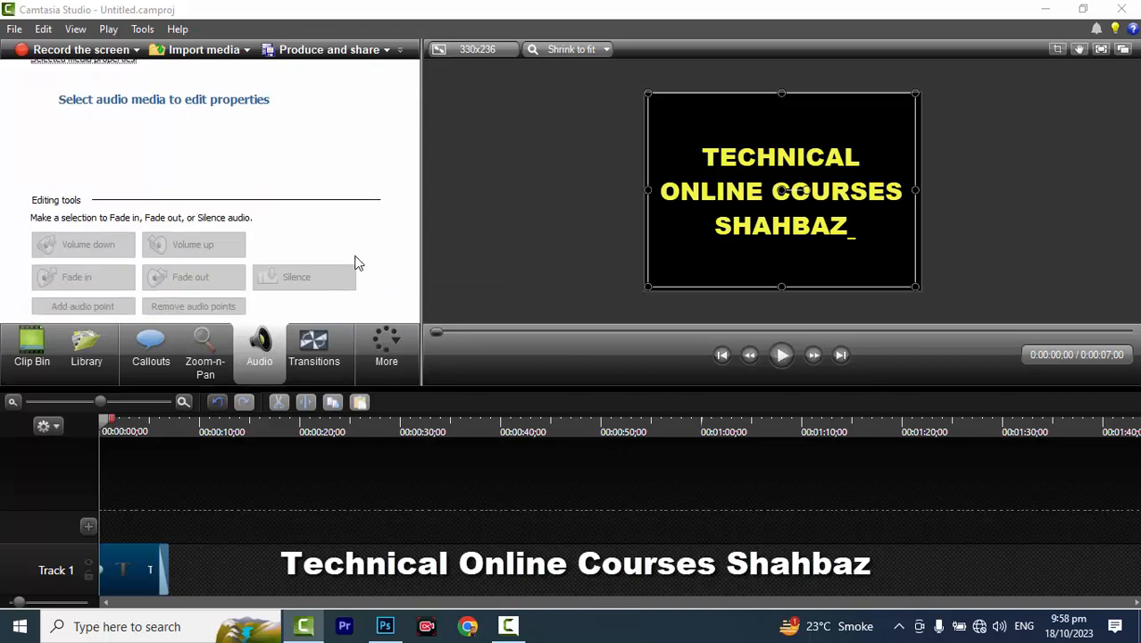
scroll(353, 260, down, 1)
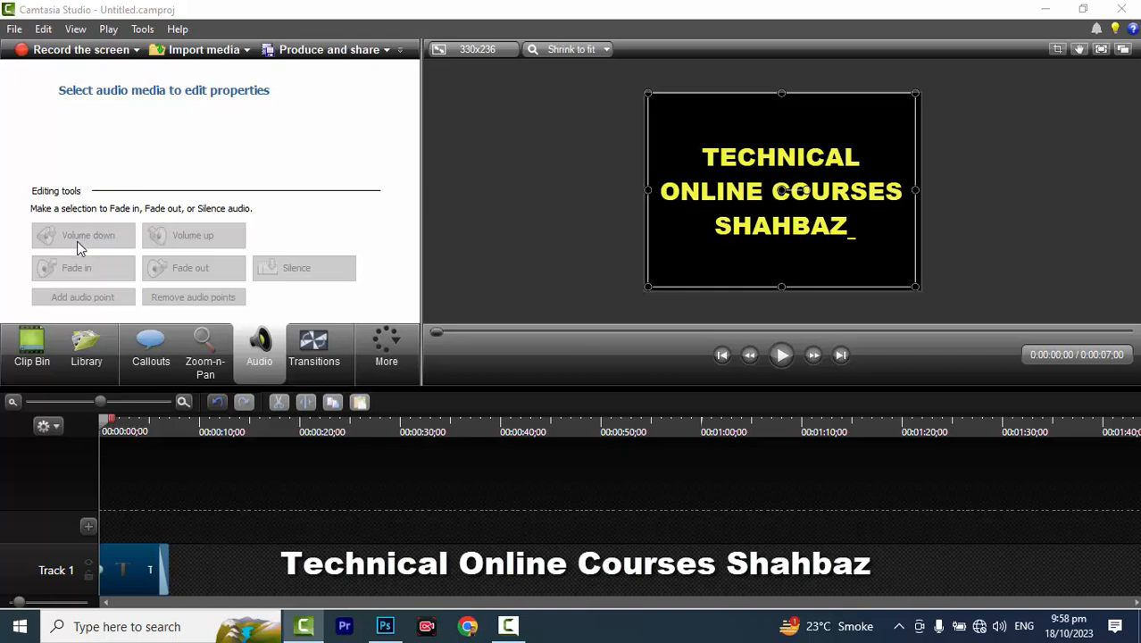
click(313, 360)
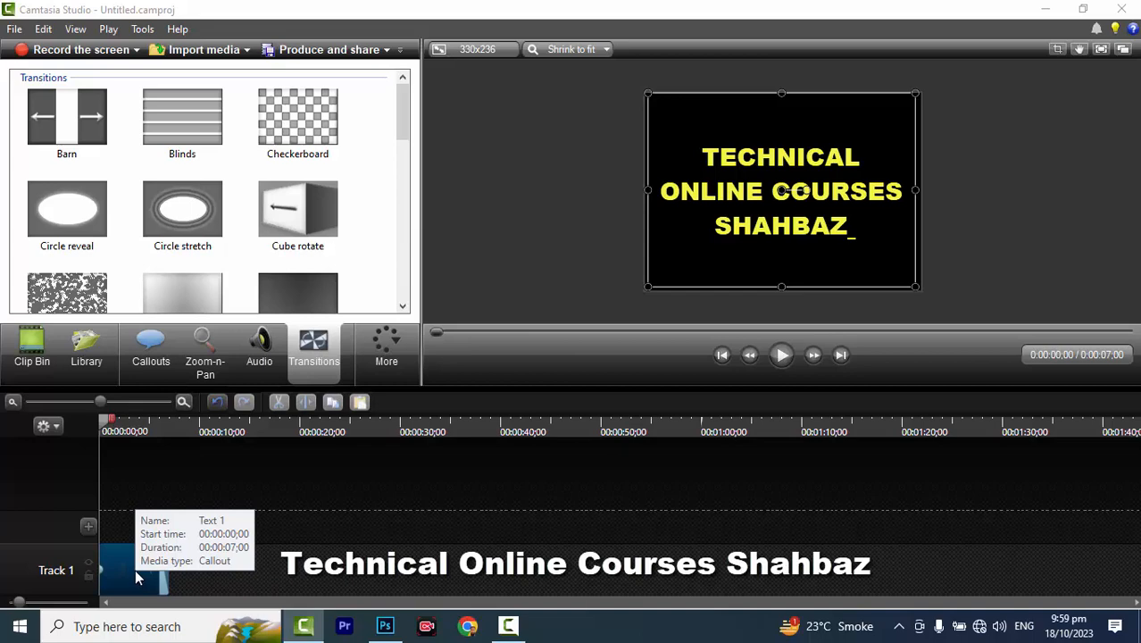
click(388, 356)
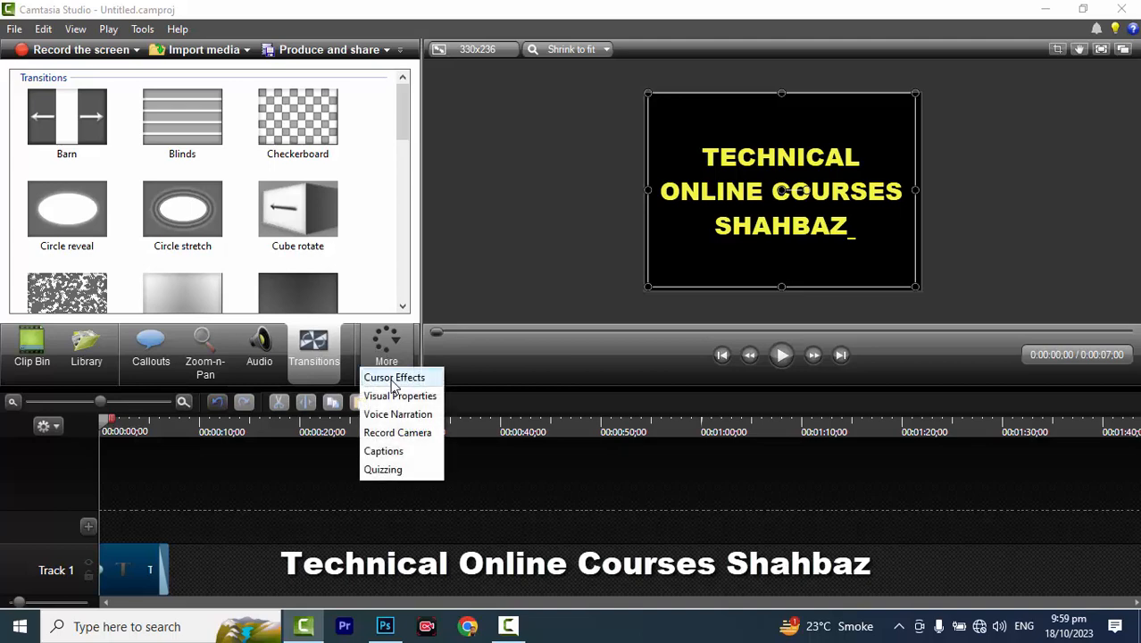
click(394, 379)
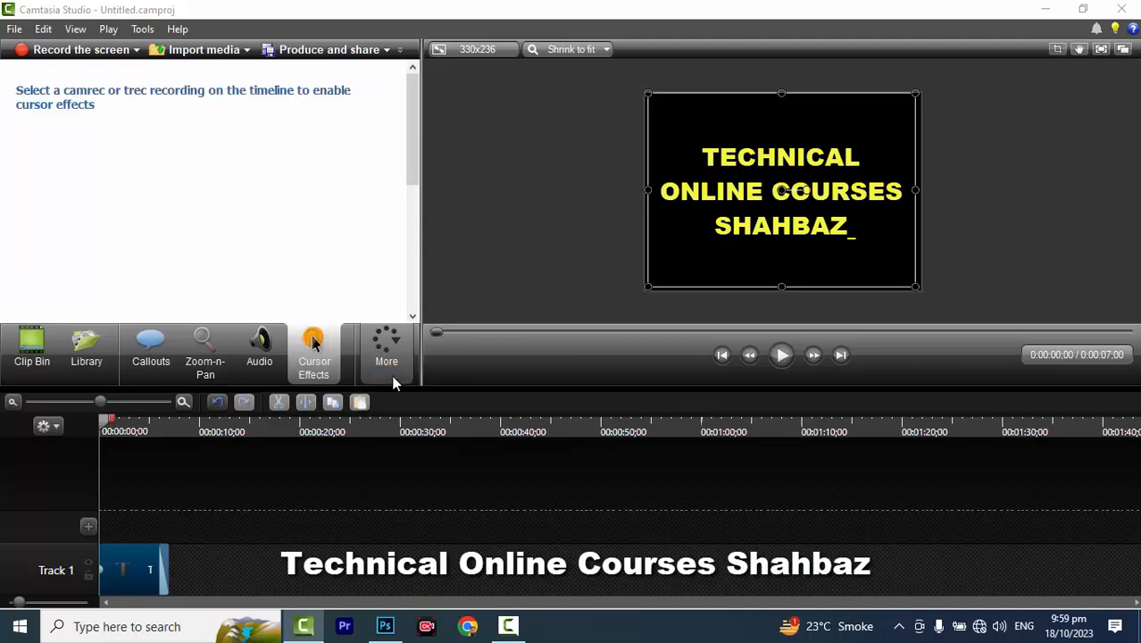
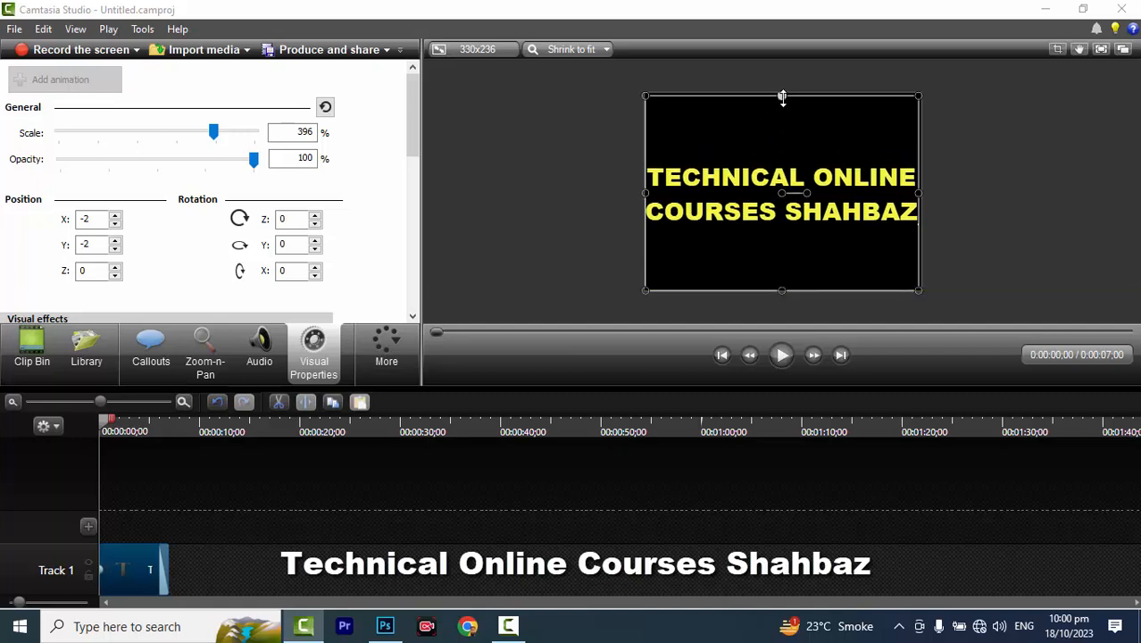
- Stretch the callout's upper and right edges to fill the canvas, and lower its opacity to 10%
drag(782, 97, 782, 94)
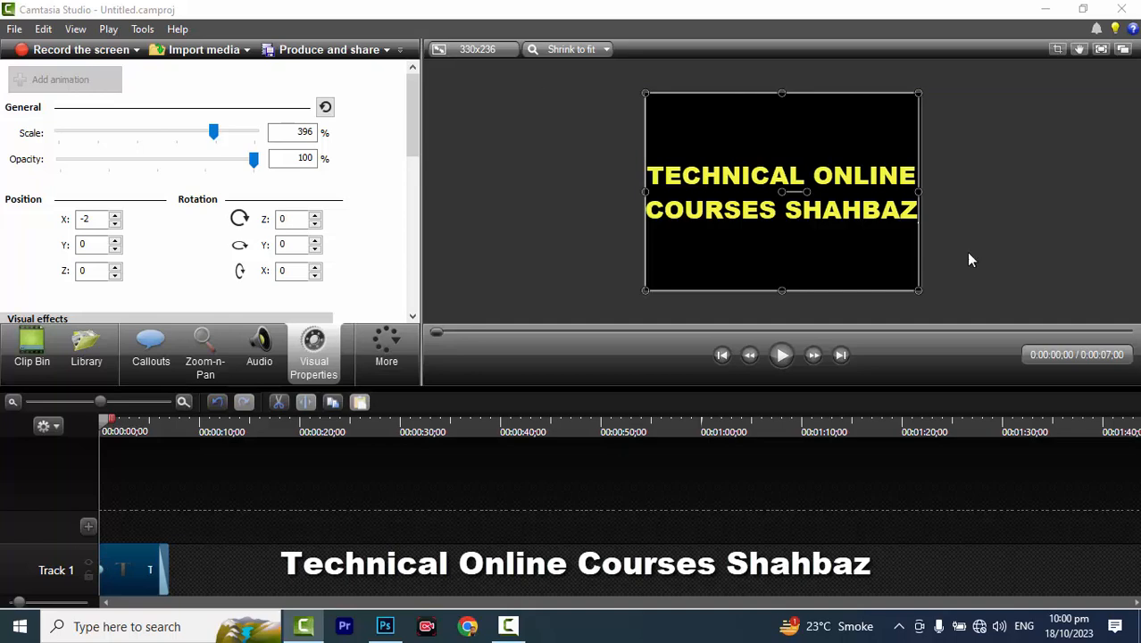
drag(917, 191, 921, 191)
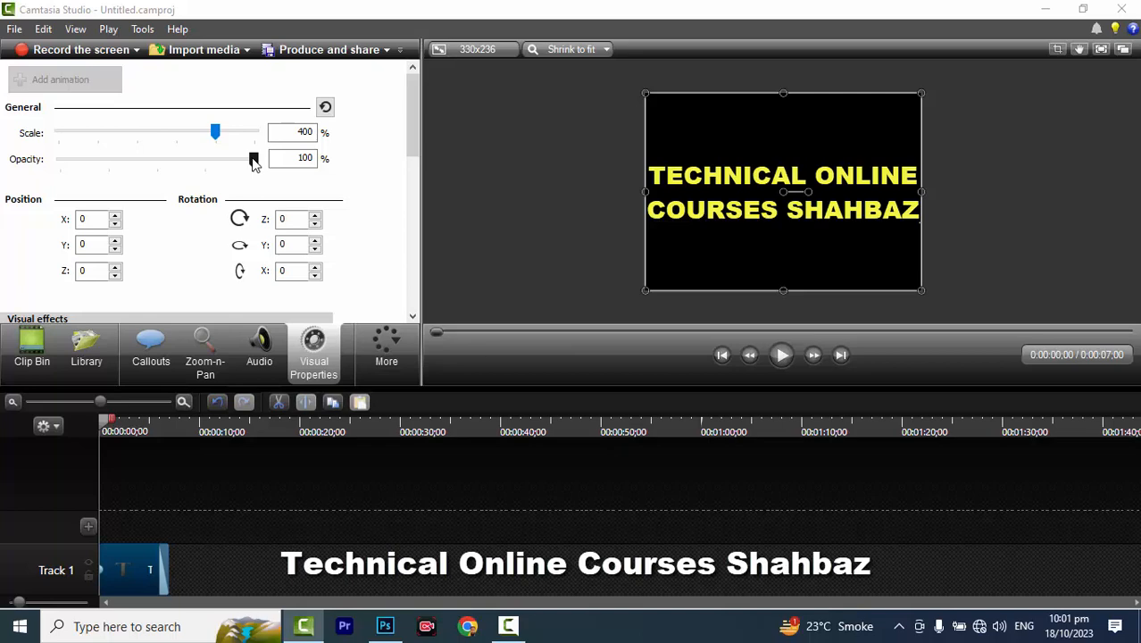
drag(254, 160, 81, 170)
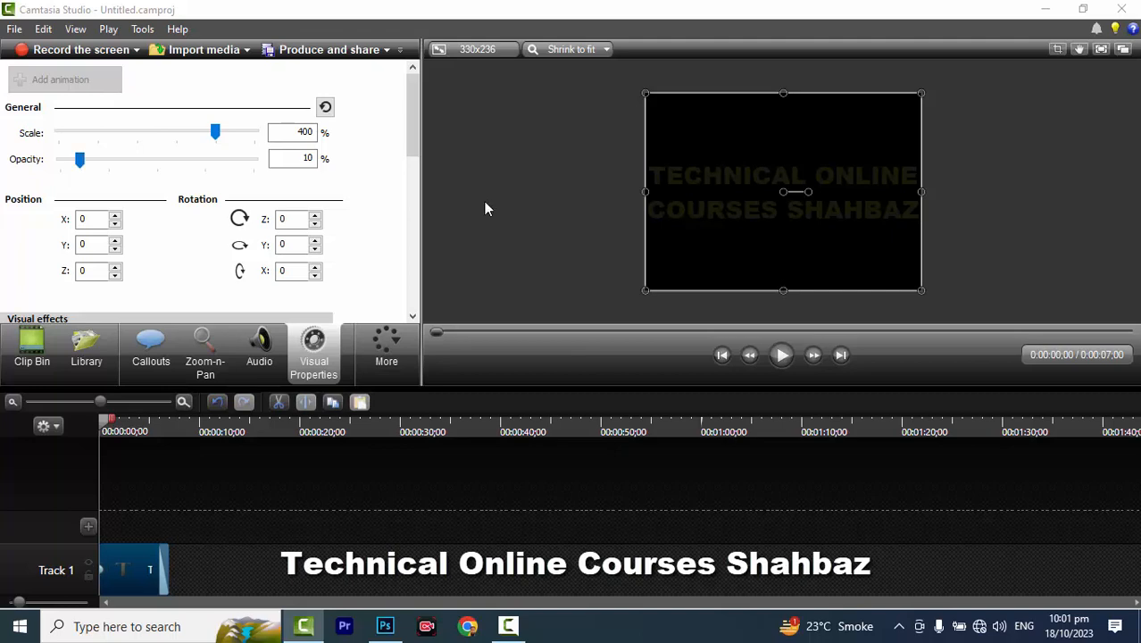
- Deselect the callout and show the Voice Narration recording options
click(504, 202)
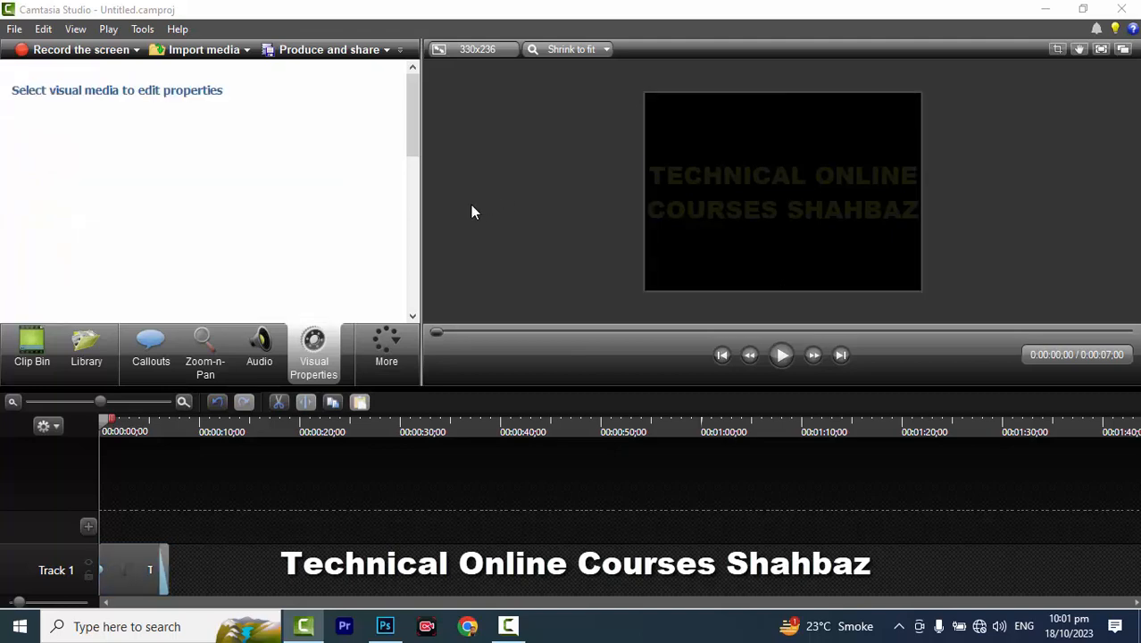
click(388, 343)
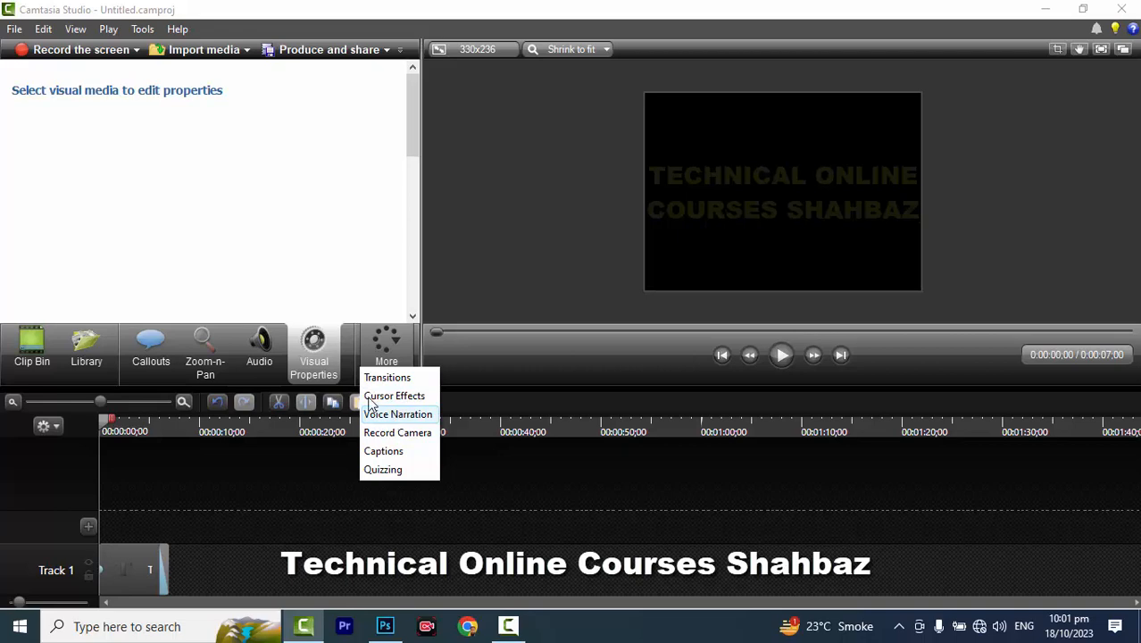
click(317, 359)
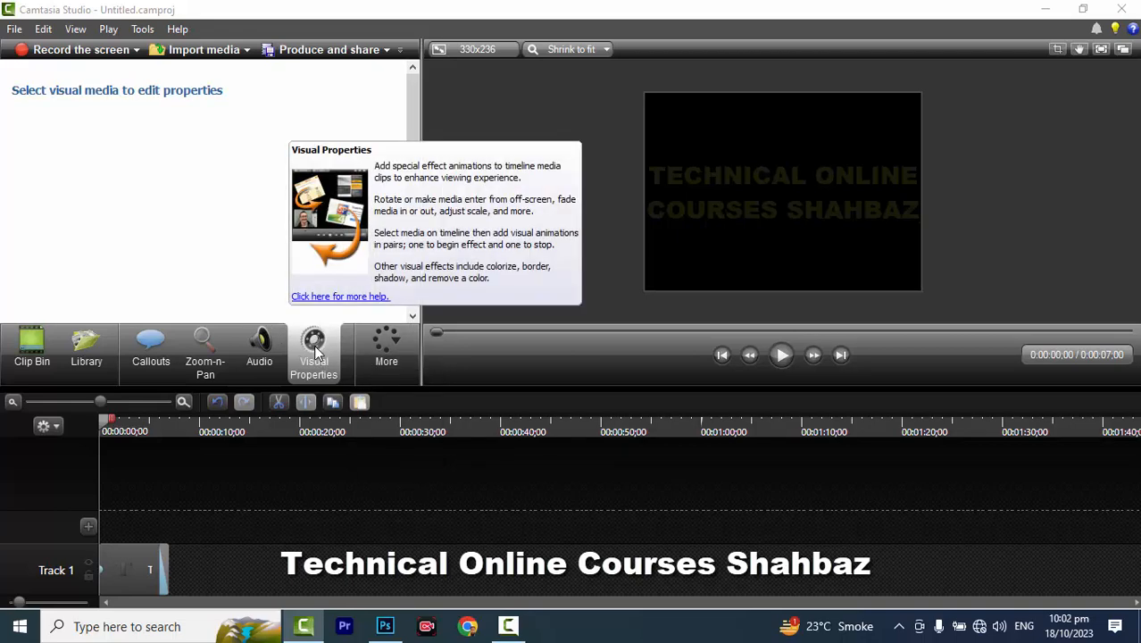
mouse_move(412, 93)
mouse_down()
mouse_move(401, 224)
mouse_move(407, 82)
mouse_up()
click(386, 344)
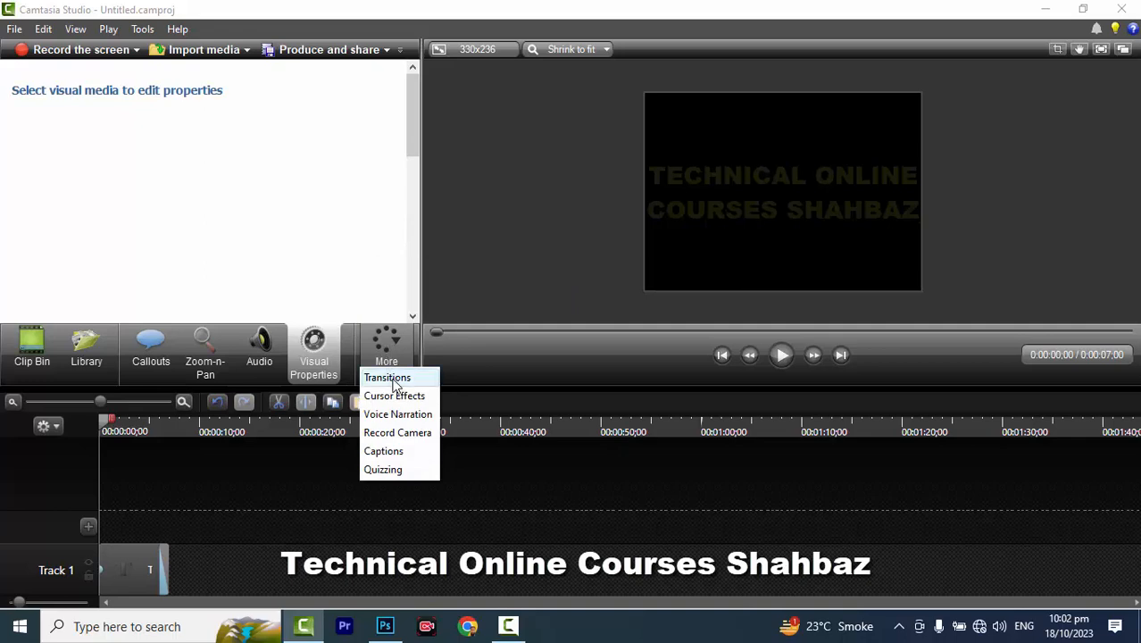
click(400, 416)
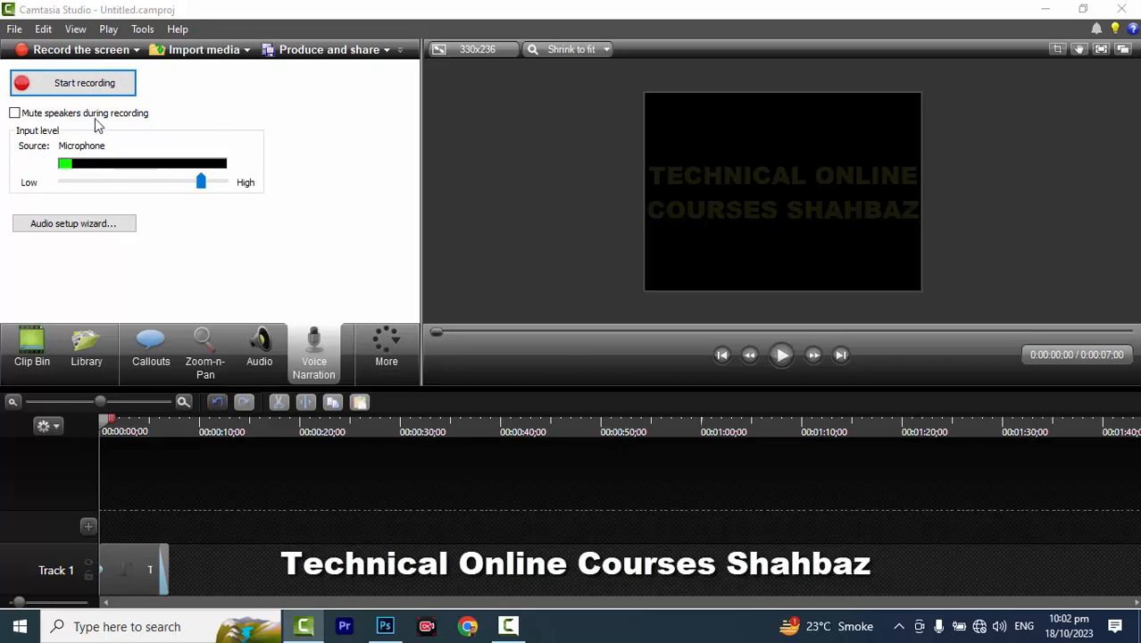
- Show the Record Camera options and turn off audio recording for the integrated webcam
click(389, 353)
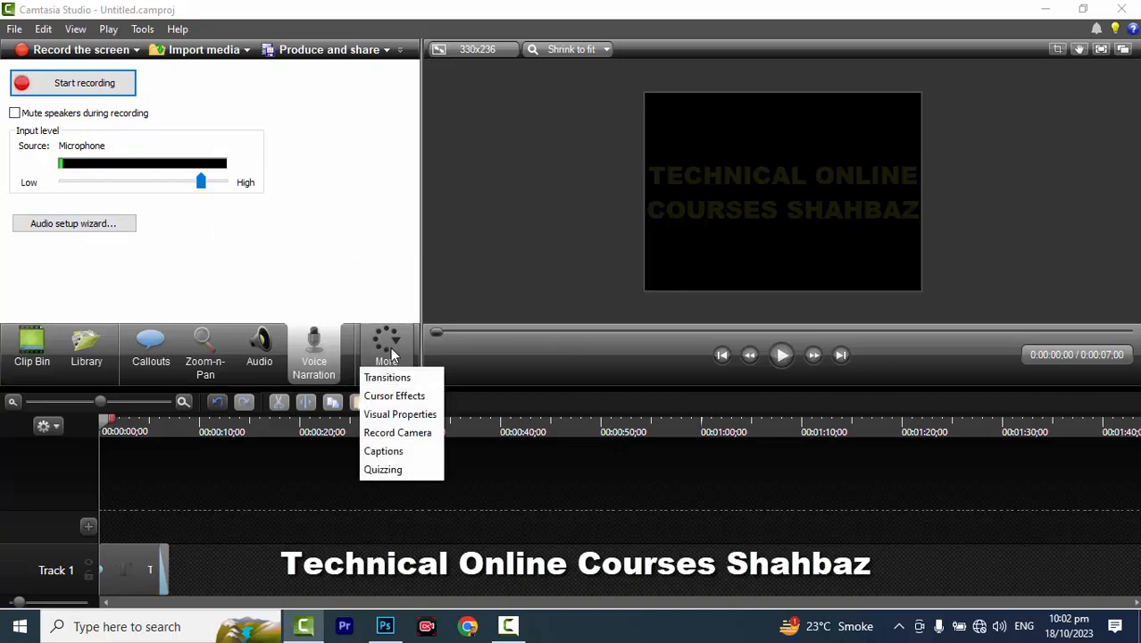
click(392, 434)
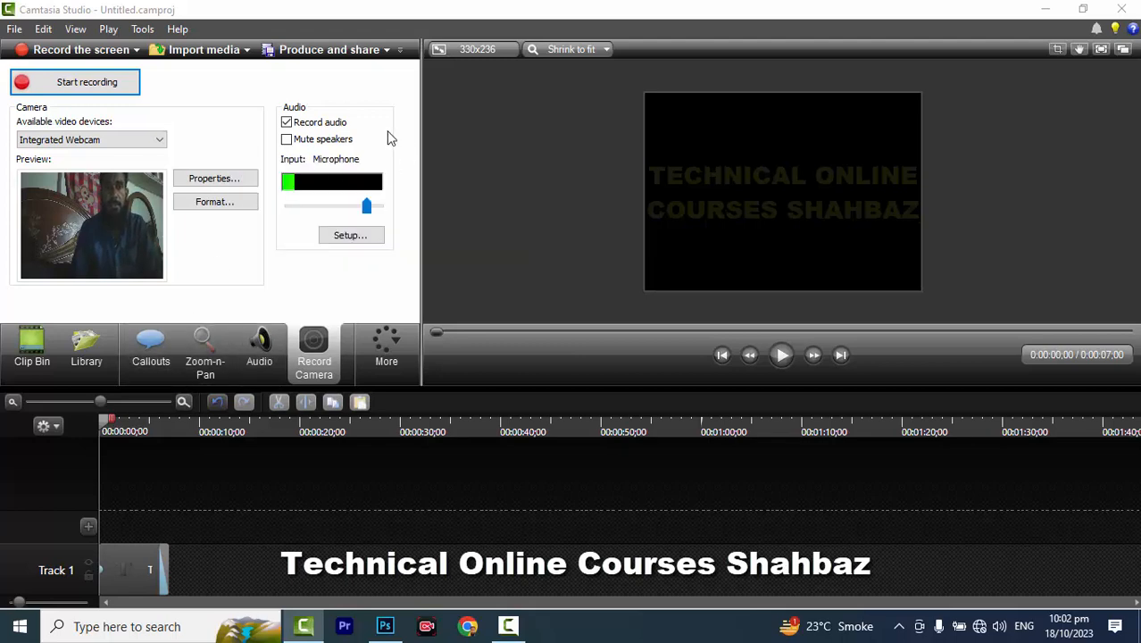
click(287, 123)
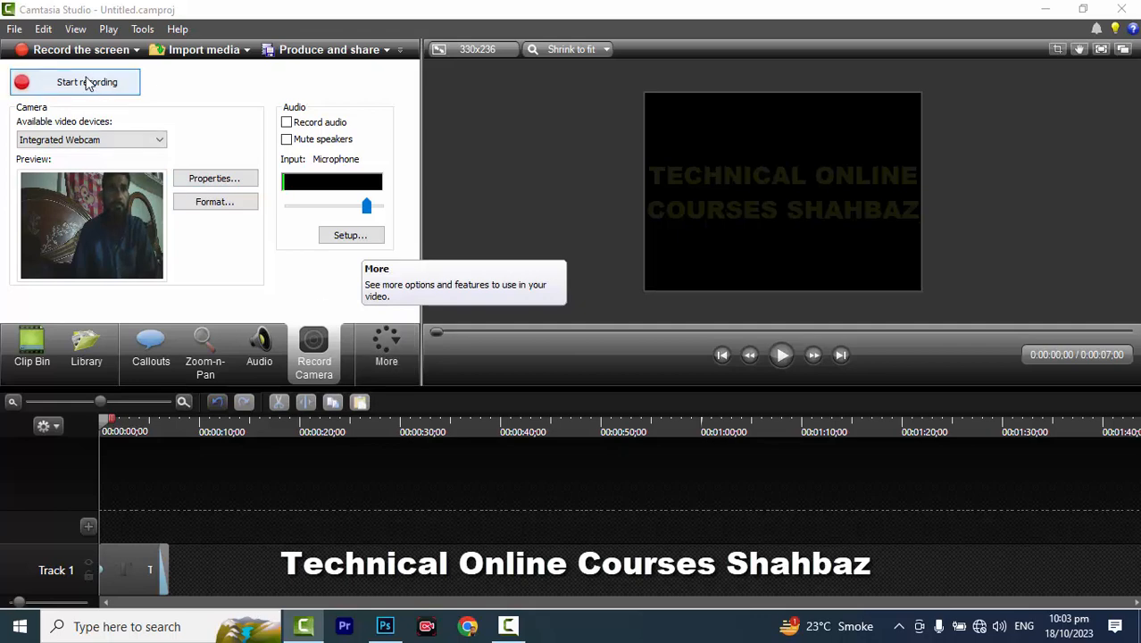
- Bring up the running screen recorder's window to check its duration and statistics, and hide it again
click(388, 357)
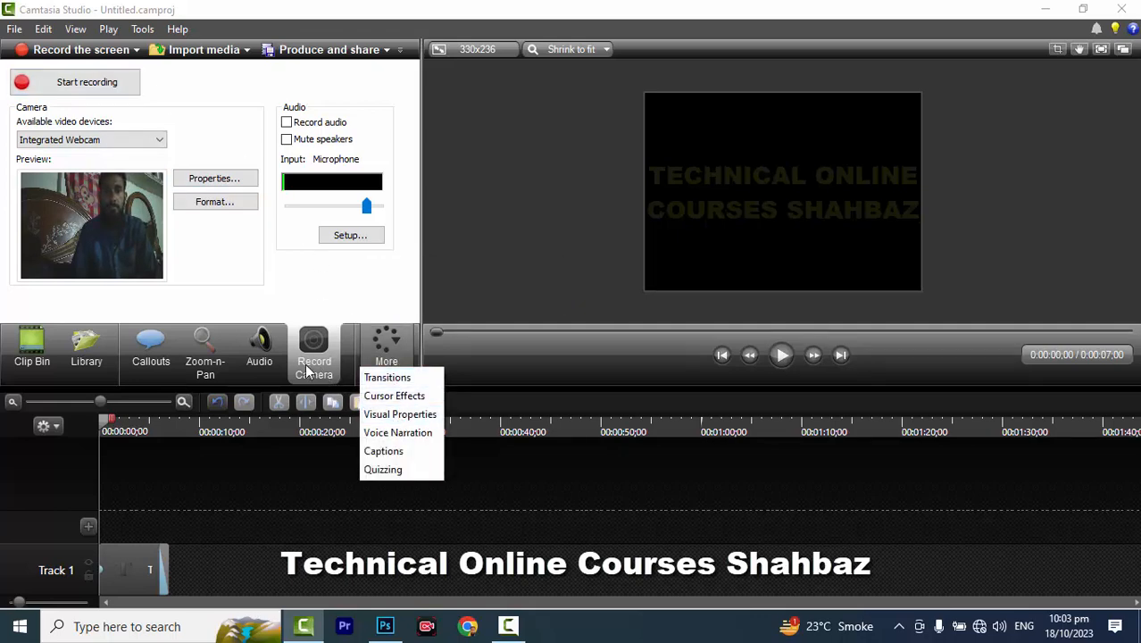
click(314, 350)
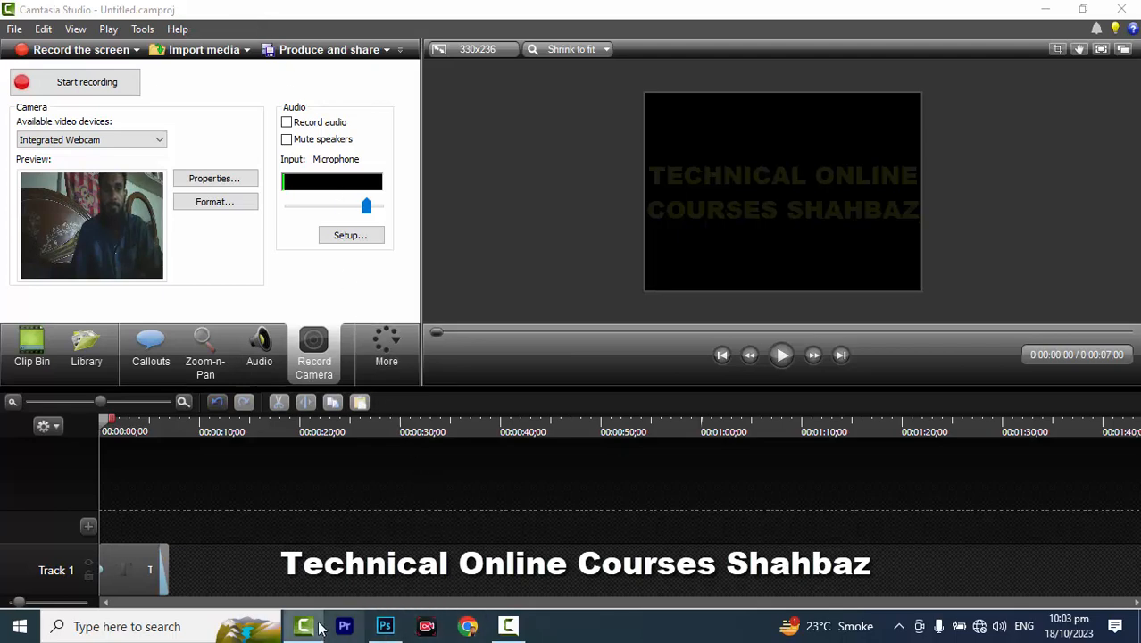
click(507, 626)
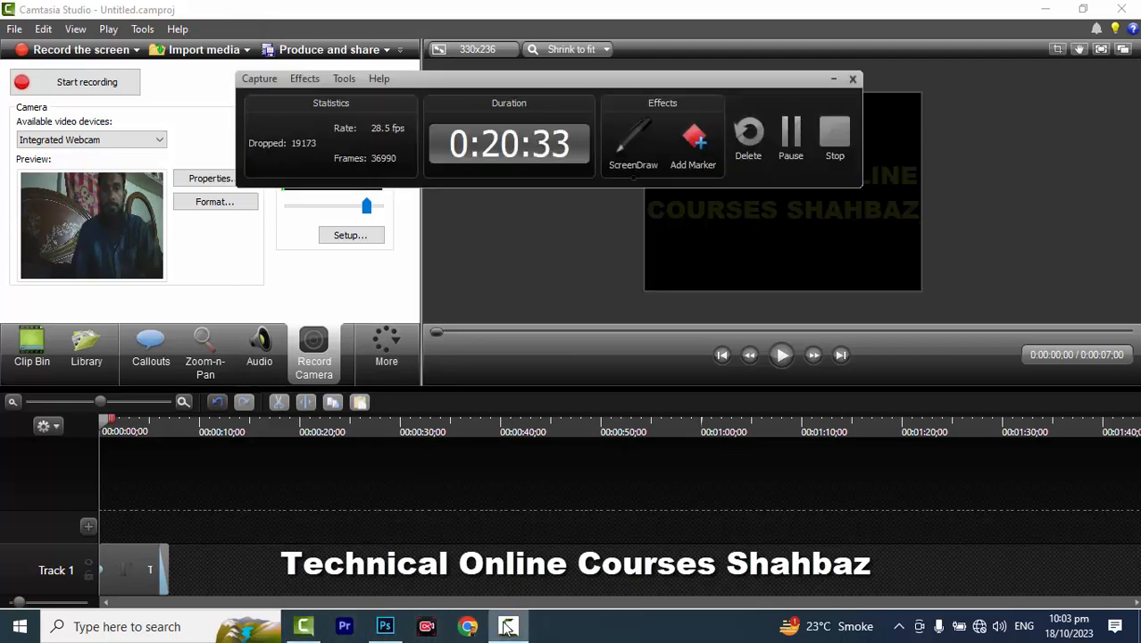
click(507, 626)
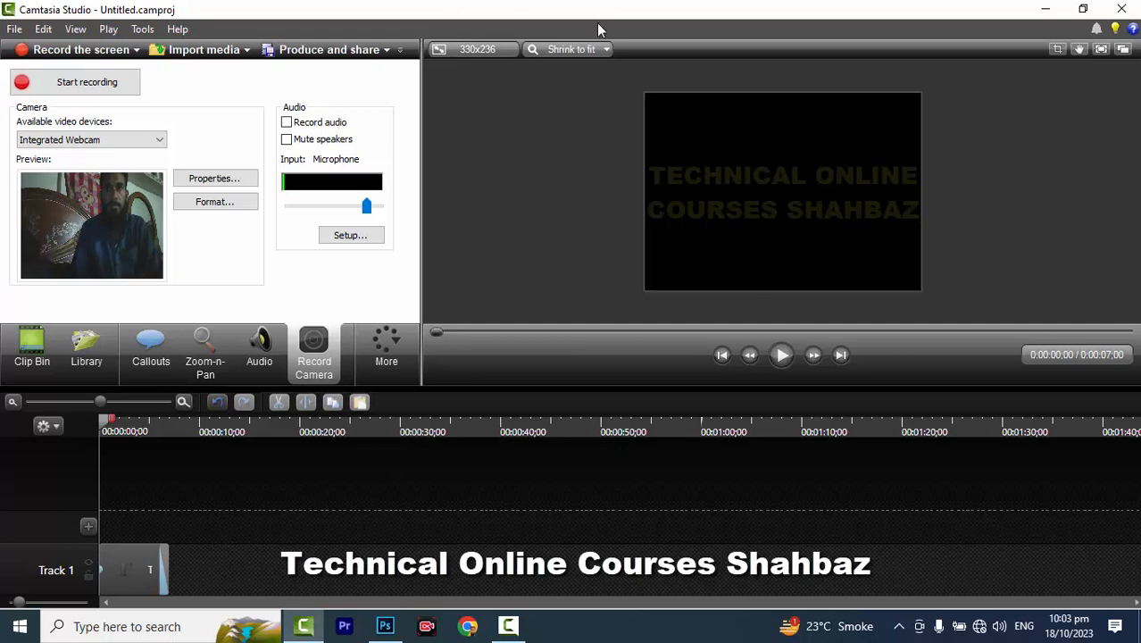
- Show the Captions settings and look over the remaining additional editing tools
click(390, 350)
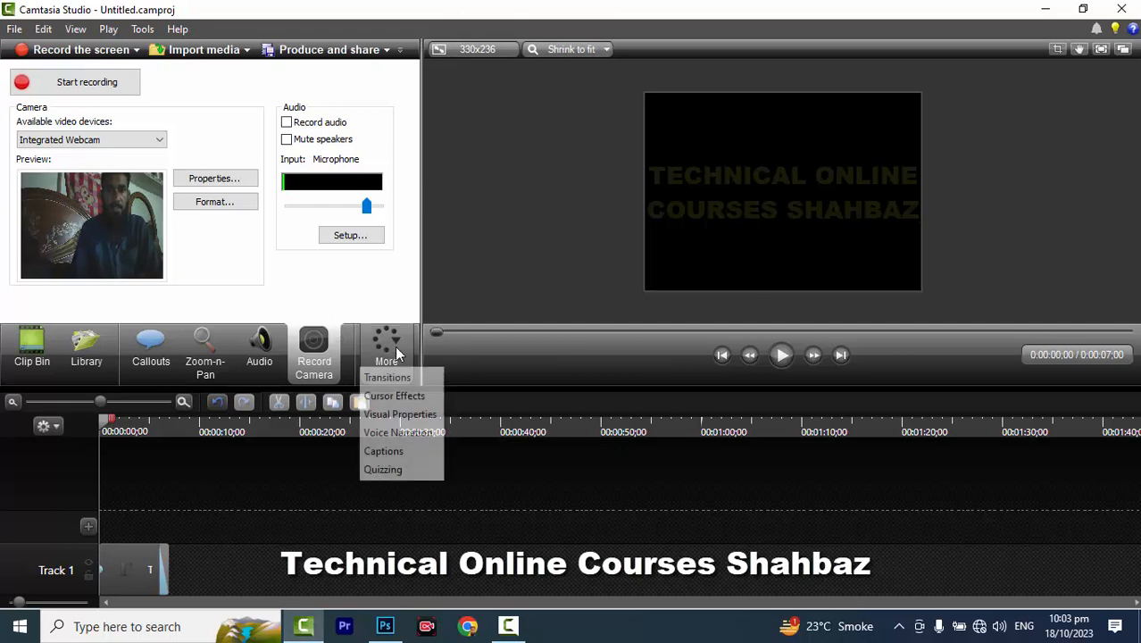
click(381, 449)
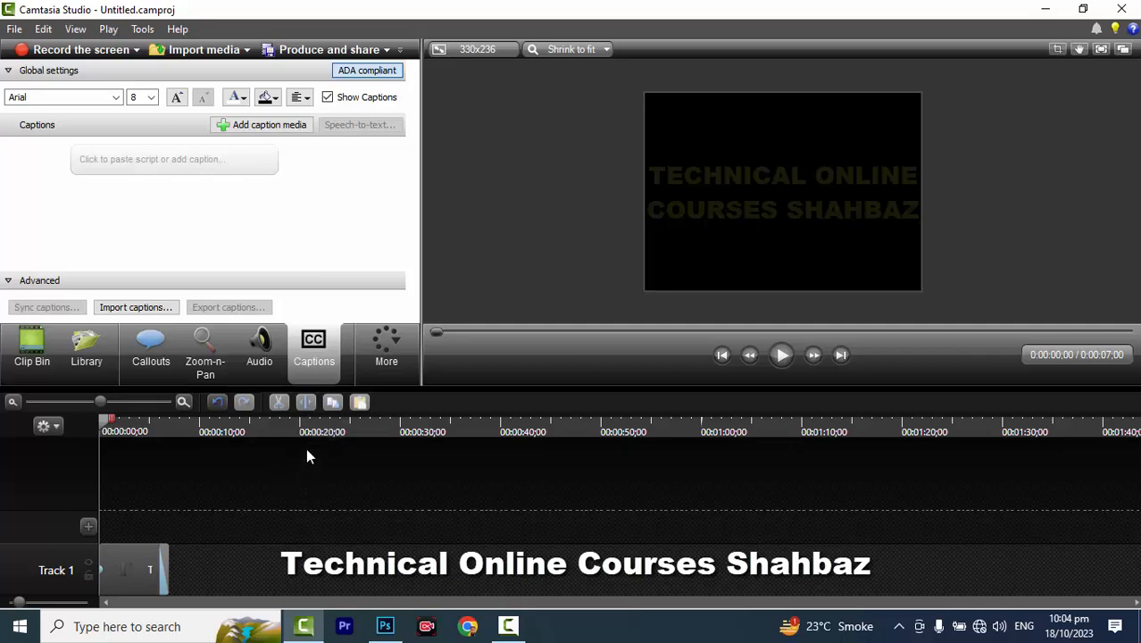
click(384, 353)
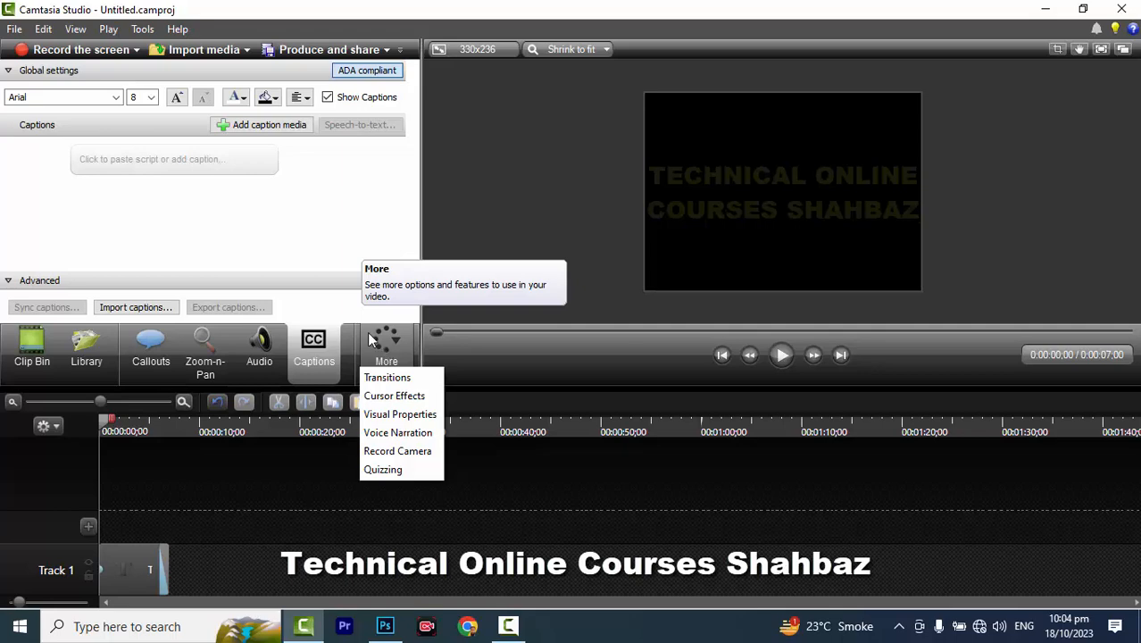
click(335, 220)
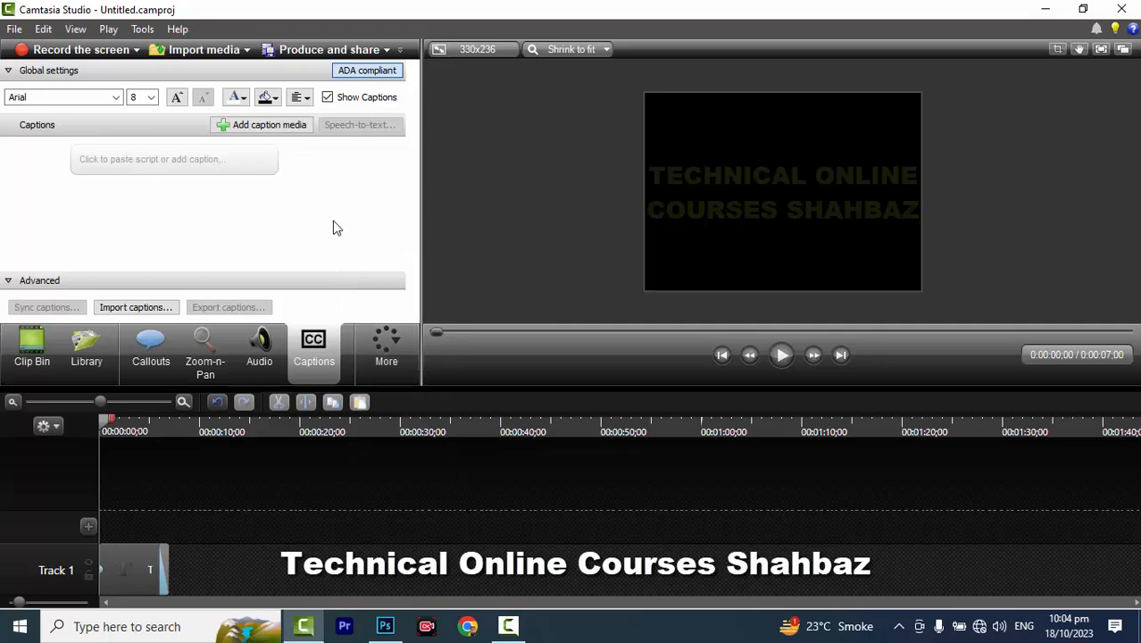